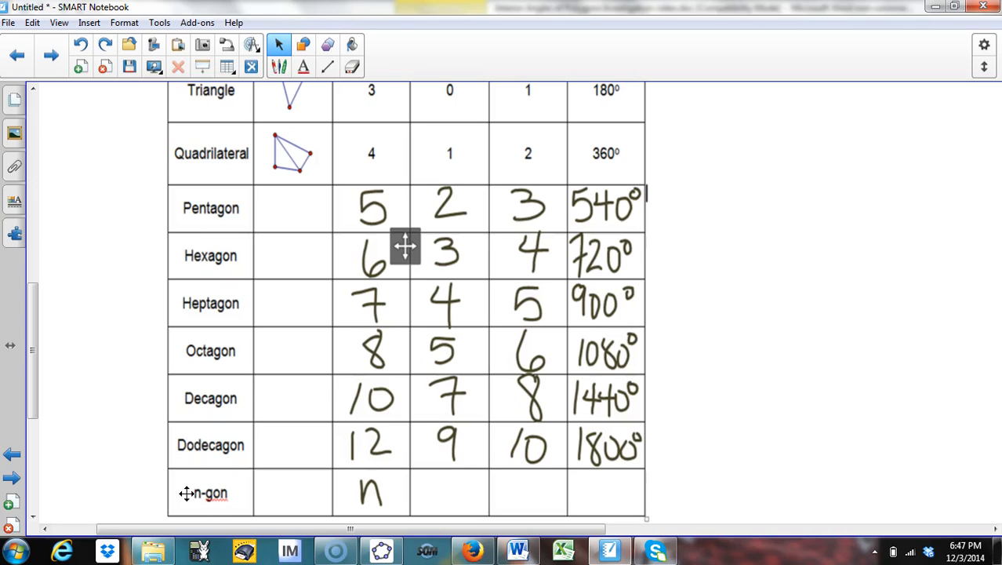
left_click(191, 493)
left_click(193, 496)
left_click(369, 481)
left_click(449, 322)
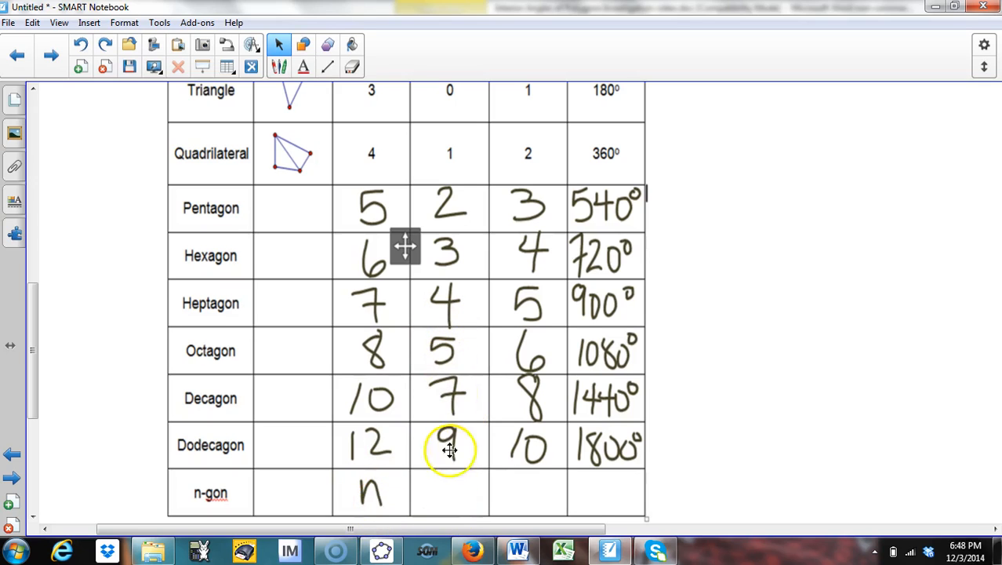
left_click(527, 462)
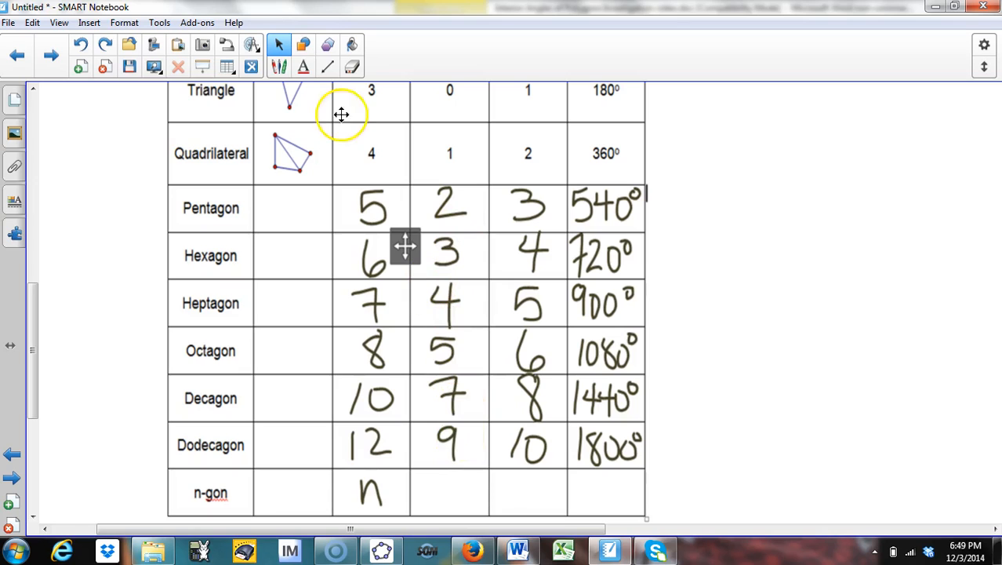
Step: Switch to a thin red pen and handwrite n-3 in the n-gon row's third column of the table
left_click(283, 68)
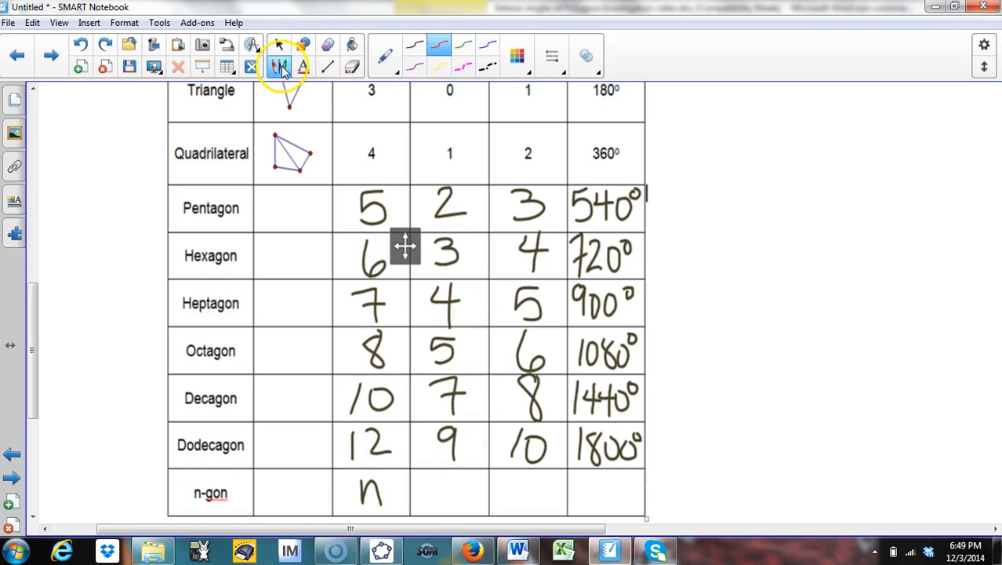
left_click(556, 56)
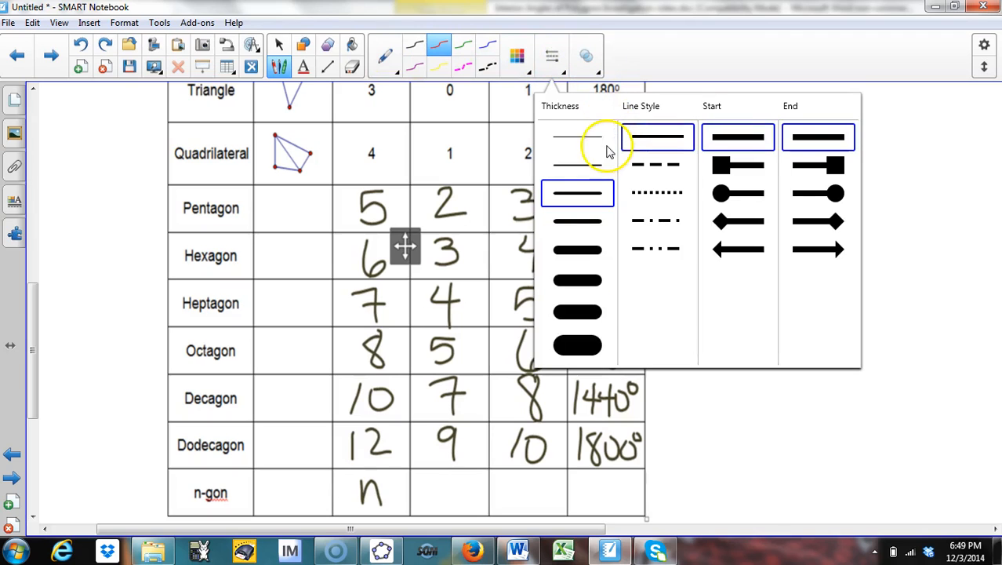
left_click(591, 170)
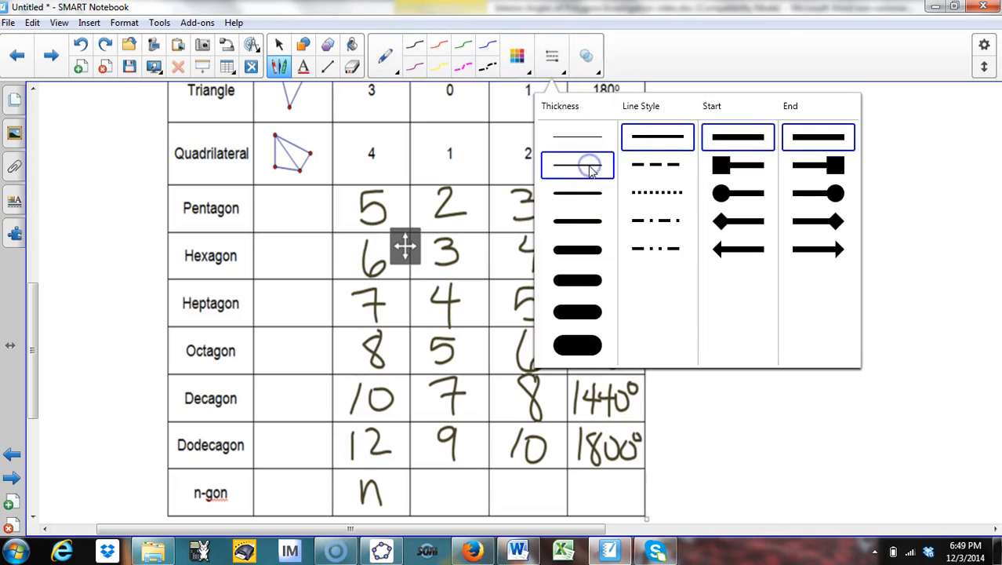
left_click(424, 495)
mouse_move(421, 497)
left_mouse_down()
mouse_move(420, 488)
mouse_move(439, 491)
mouse_move(435, 501)
left_mouse_up()
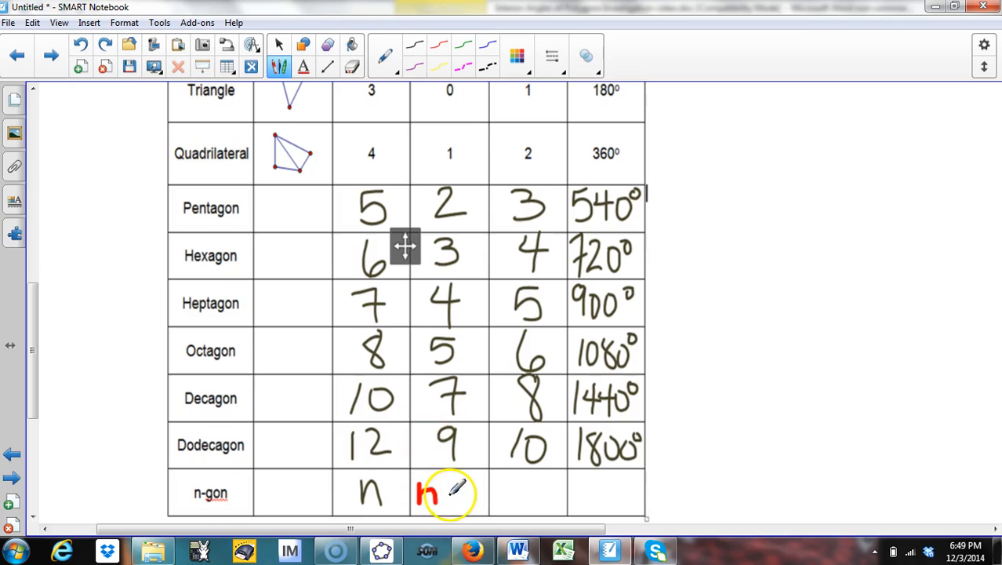
mouse_move(436, 491)
left_mouse_down()
mouse_move(465, 478)
mouse_move(477, 488)
mouse_move(461, 504)
left_mouse_up()
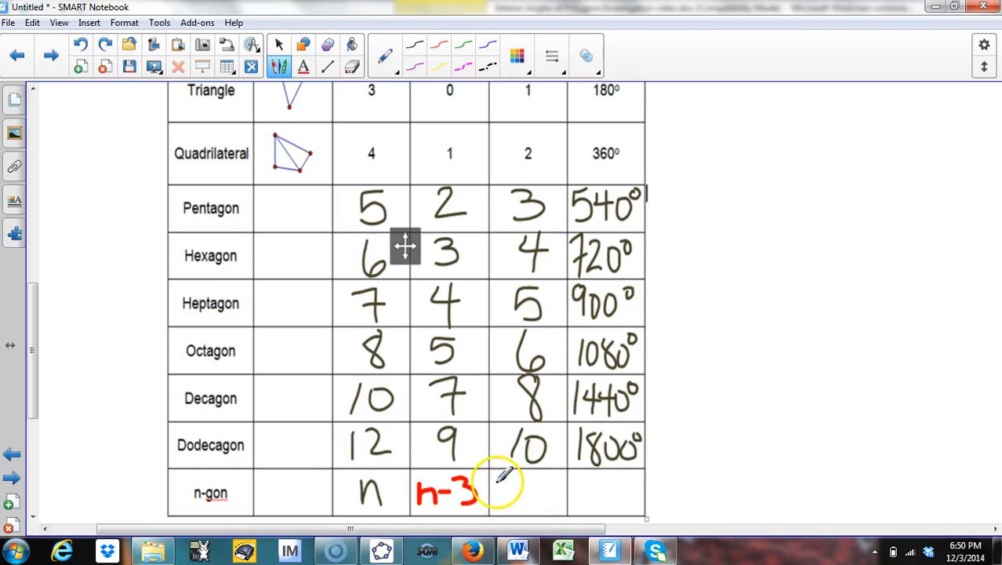
Step: Handwrite n-2 in the next n-gon cell and draw a red arrow pointing at the empty angle-sum cell
mouse_move(495, 483)
left_mouse_down()
mouse_move(511, 502)
mouse_move(541, 483)
mouse_move(534, 502)
mouse_move(548, 500)
left_mouse_up()
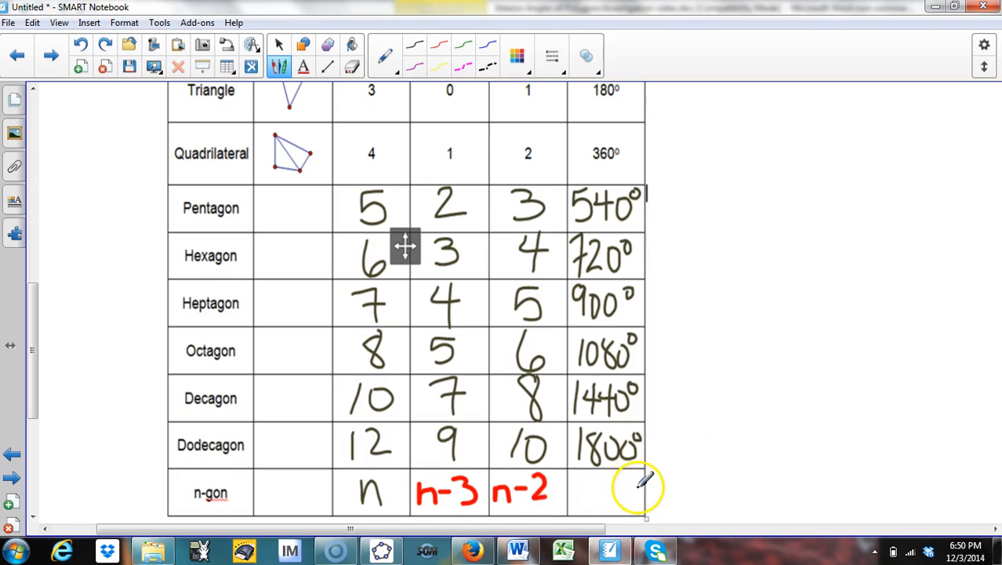
mouse_move(717, 455)
left_mouse_down()
mouse_move(652, 486)
mouse_move(663, 491)
left_mouse_up()
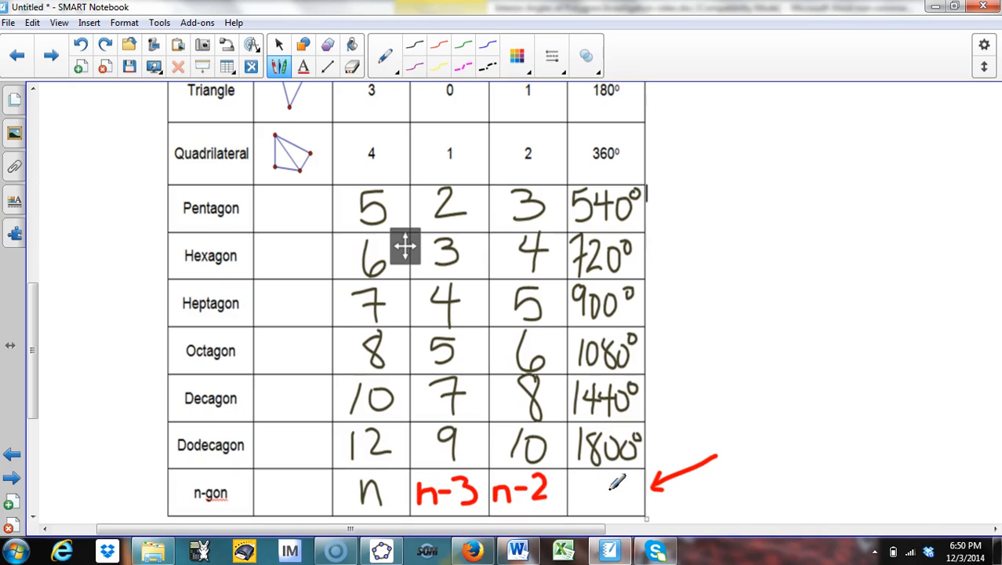
left_click(280, 47)
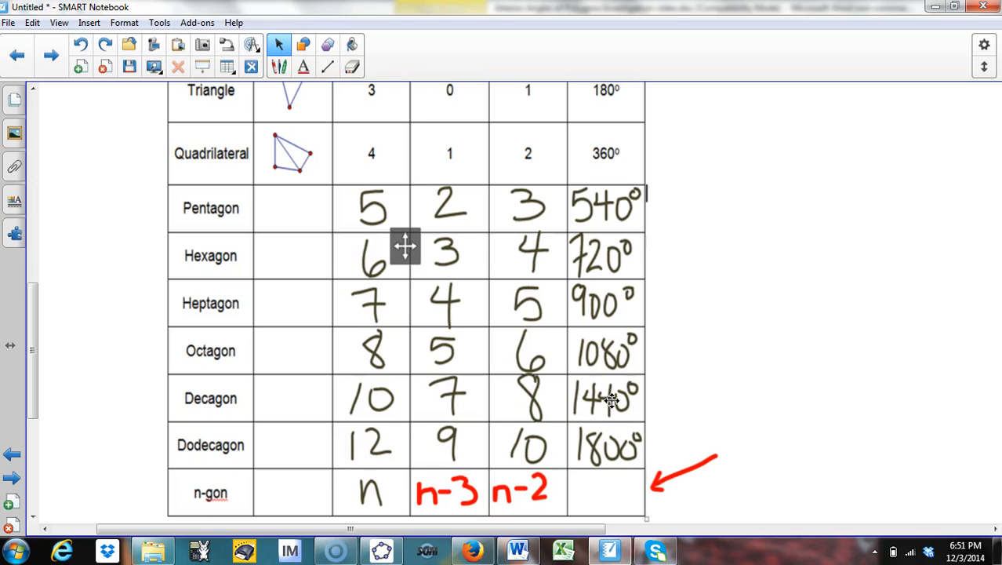
Step: Switch to GeoGebra and show the axes and grid in the Graphics view
left_click(381, 551)
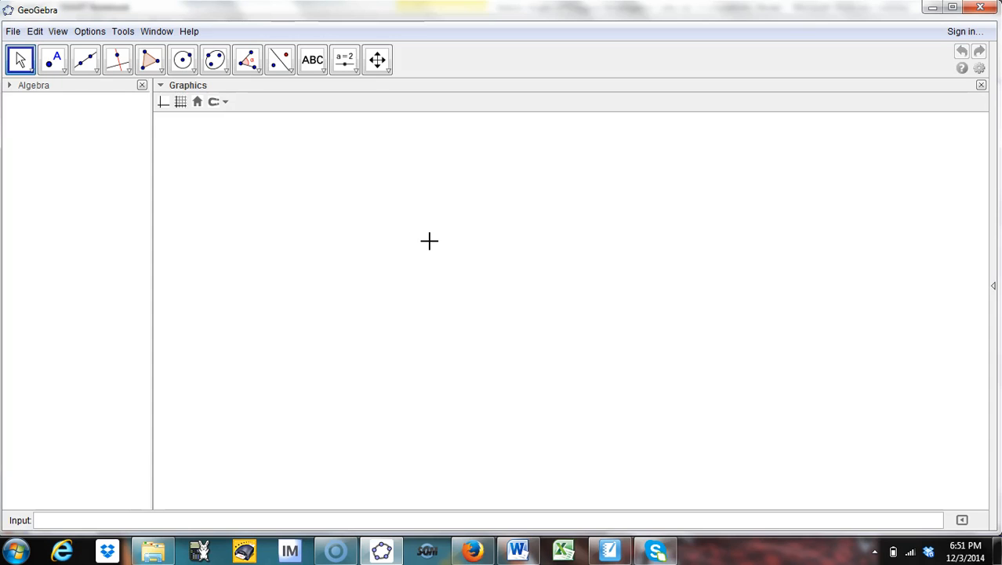
left_click(162, 101)
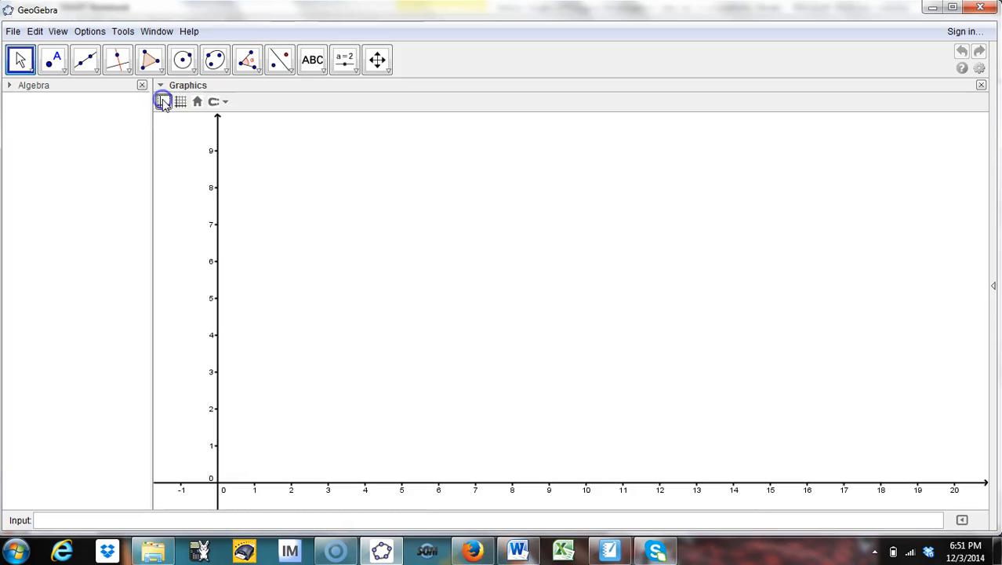
left_click(181, 102)
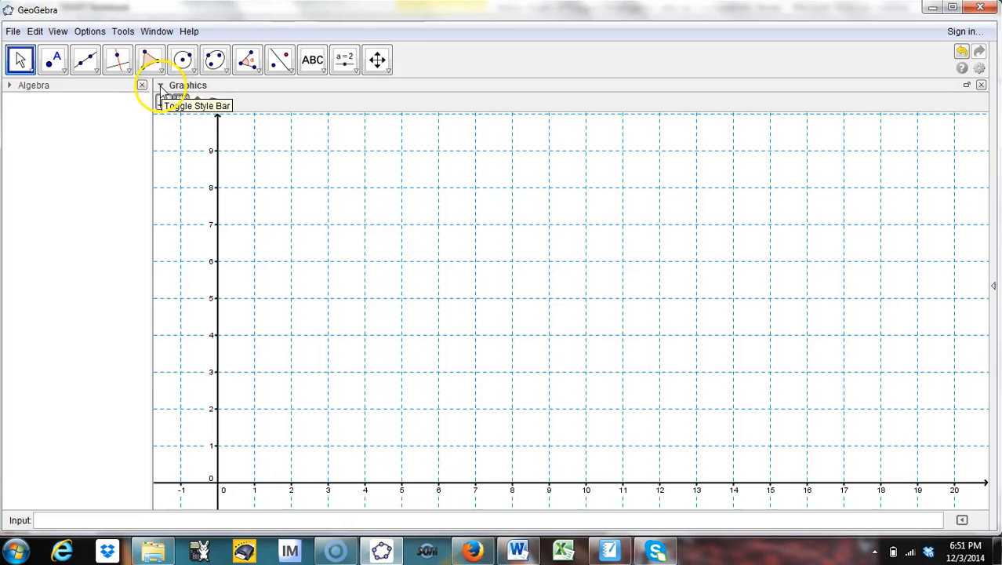
Step: Open the Spreadsheet view beside the Graphics view
left_click(161, 86)
left_click(161, 86)
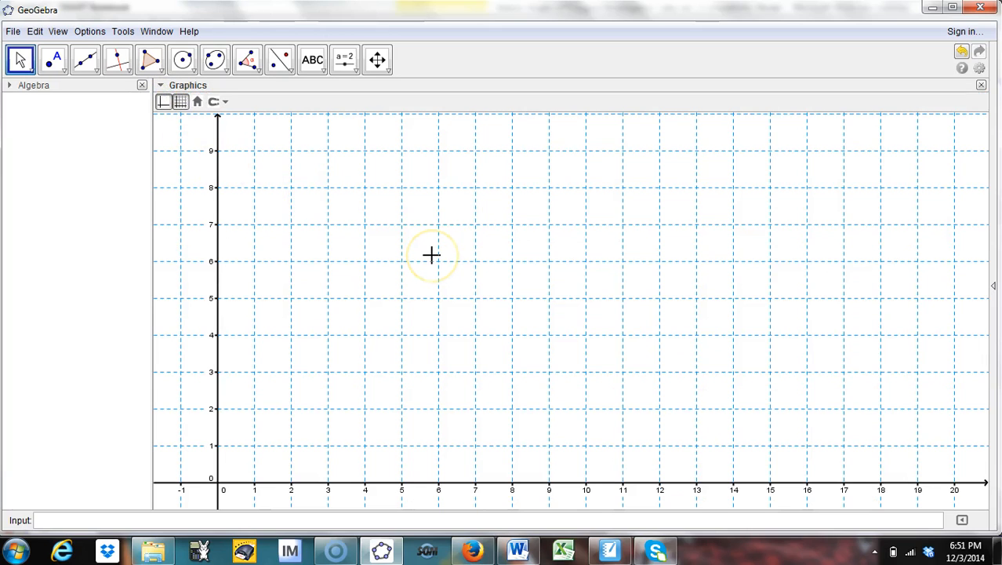
left_click(158, 88)
left_click(149, 112)
left_click(60, 31)
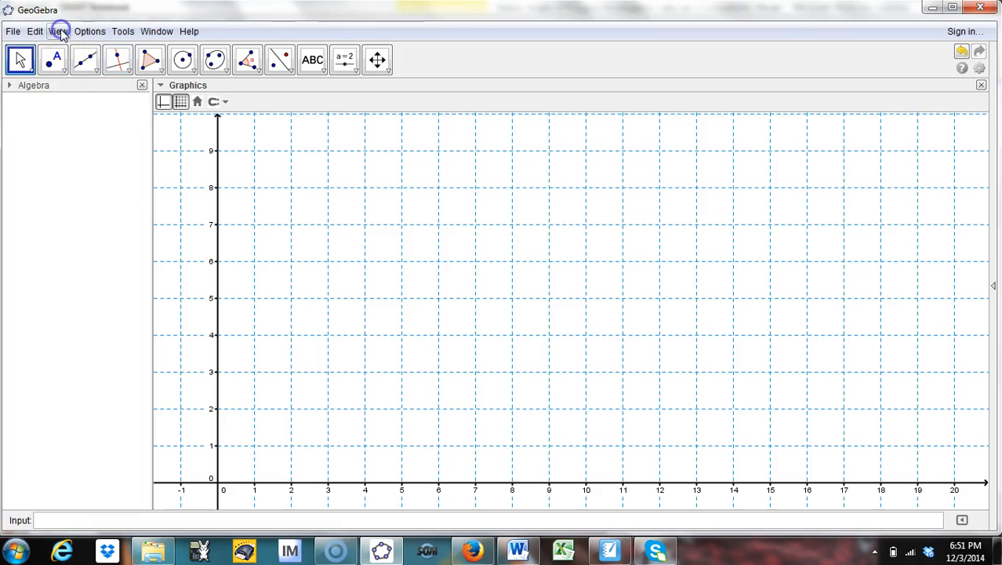
left_click(91, 75)
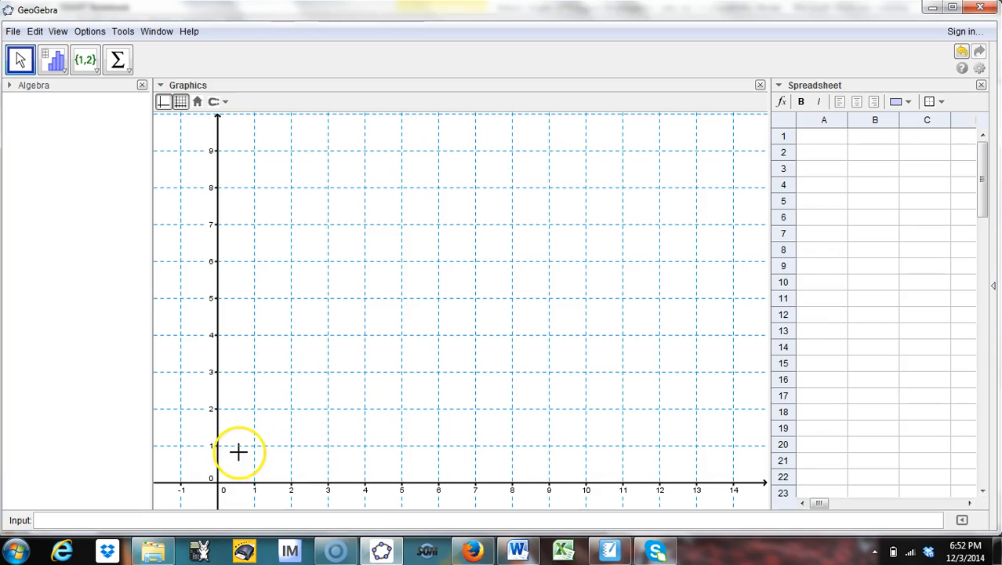
Step: Enter the column header n in cell A1 of the spreadsheet
left_click(516, 552)
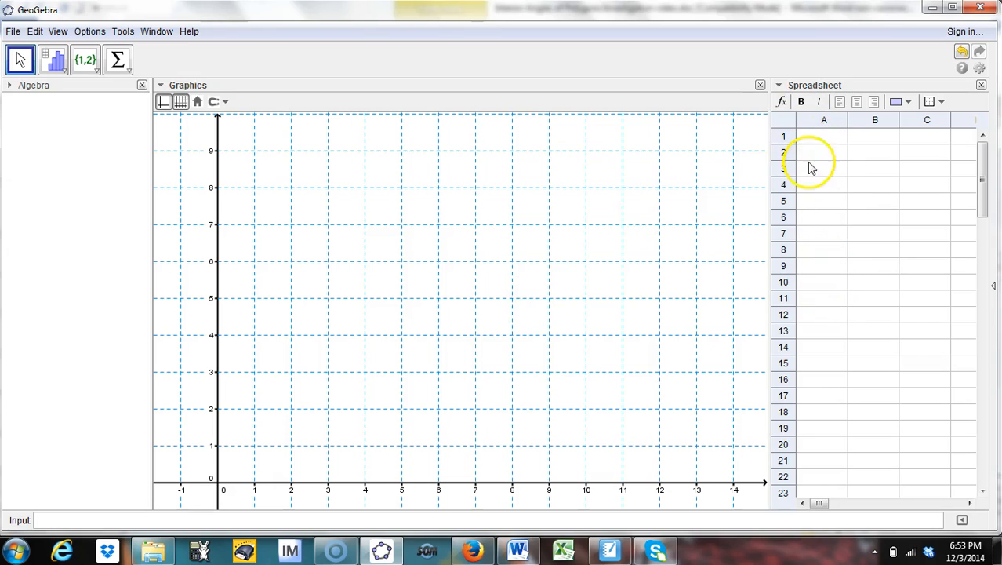
left_click(824, 139)
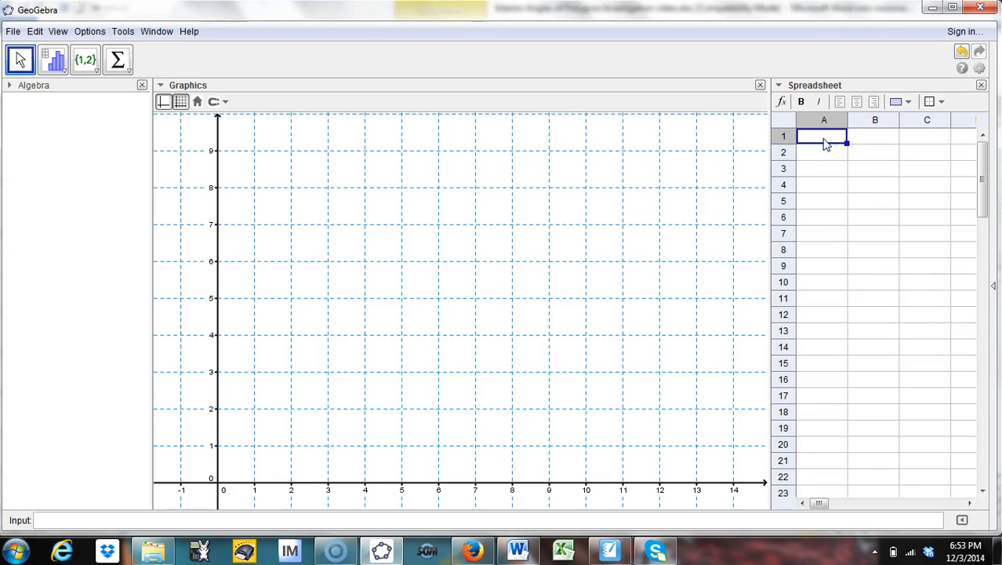
type("n")
key("Return")
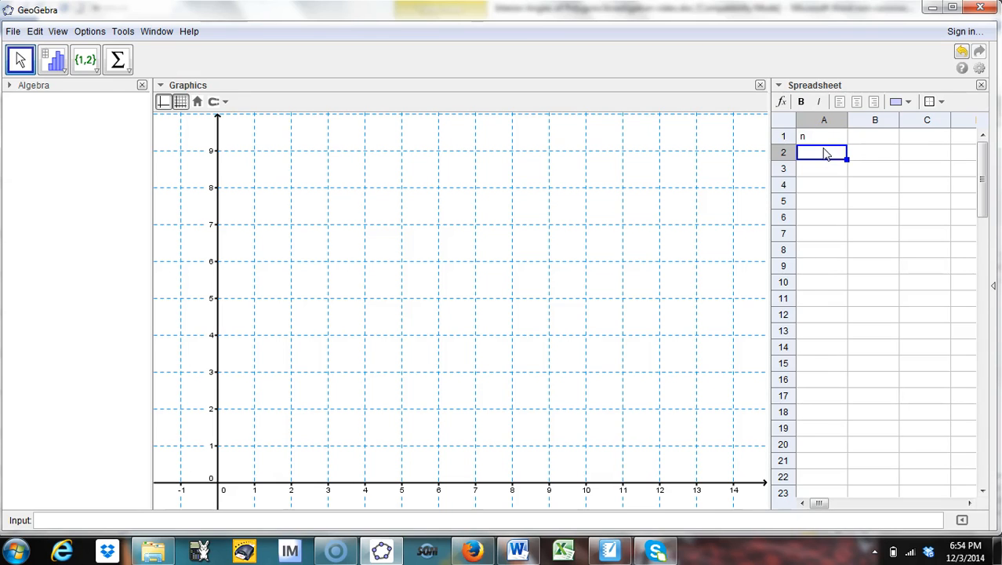
Step: Enter the side counts 3, 4, 5, 6, 7, 8, 10 and 12 in cells A2 to A9
left_click(825, 154)
type("3")
key("Return")
type("4")
key("Return")
type("5")
key("Return")
type("6")
key("Return")
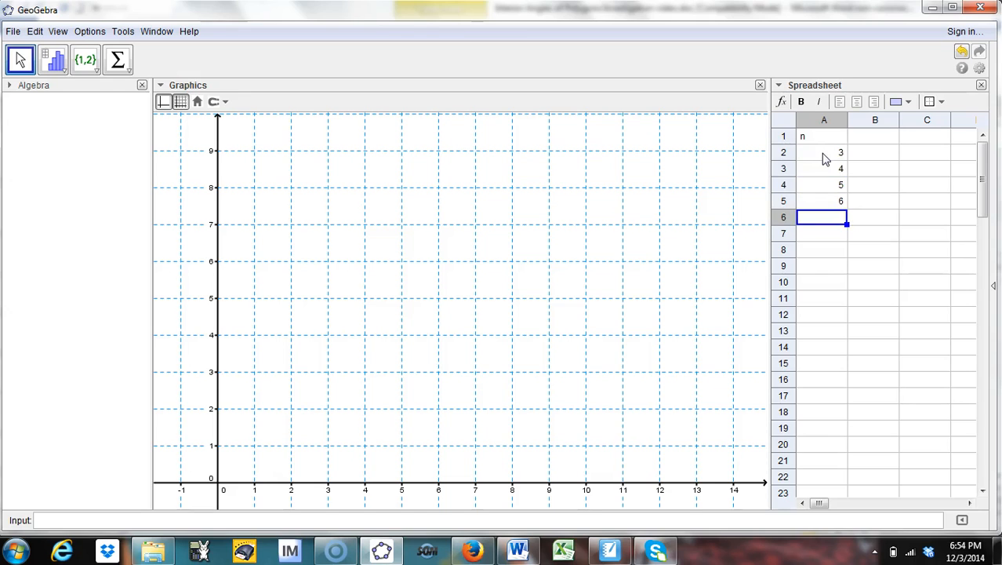
type("7")
key("Return")
type("8")
key("Return")
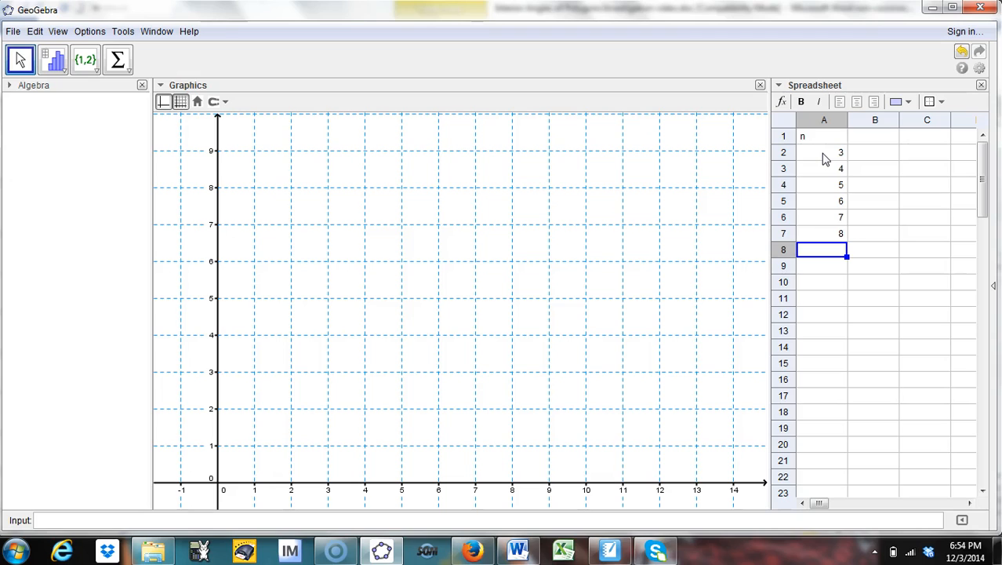
type("10")
key("Return")
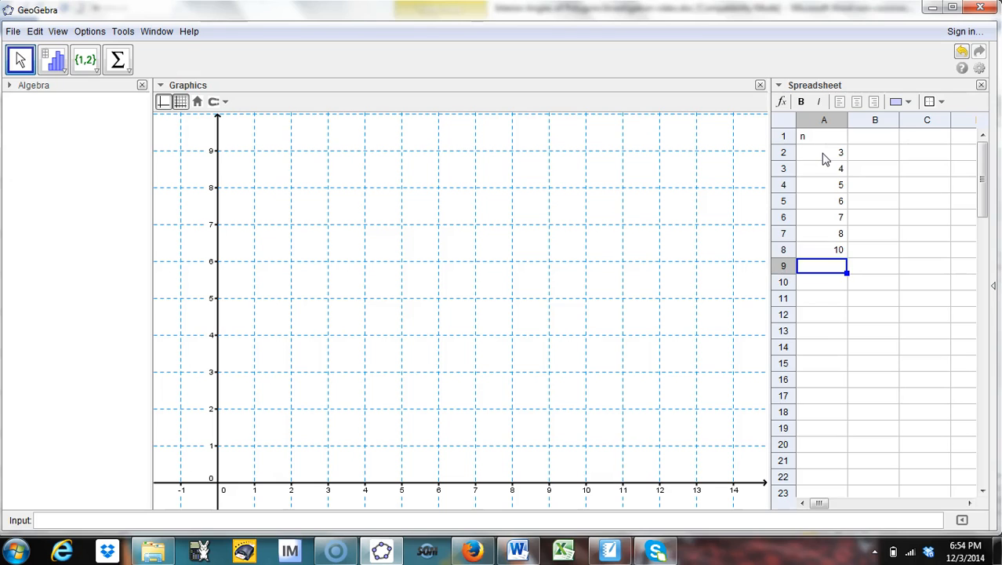
type("12")
key("Return")
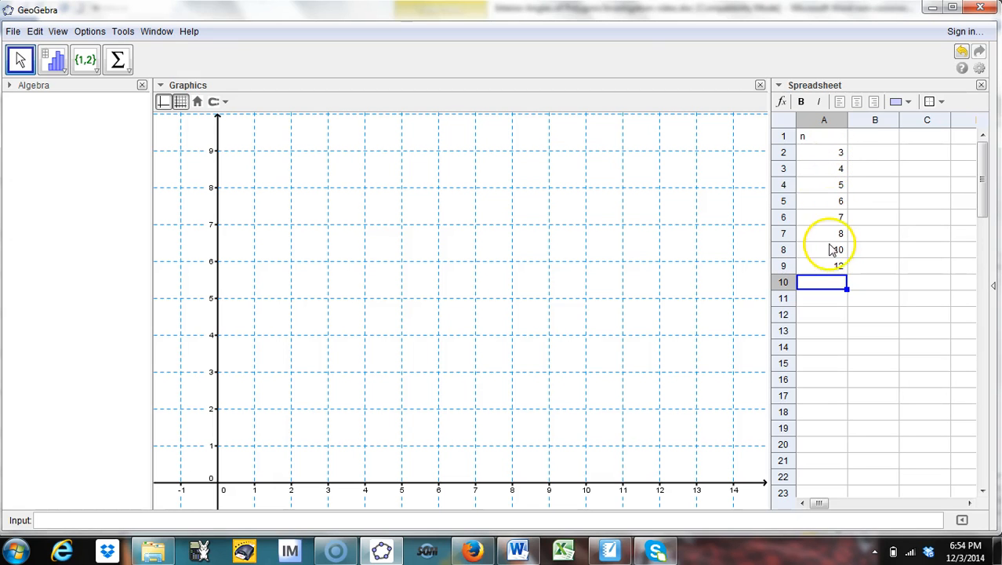
Step: Check the polygon table in the Word document, then enter the header S in cell B1
key("alt+Tab")
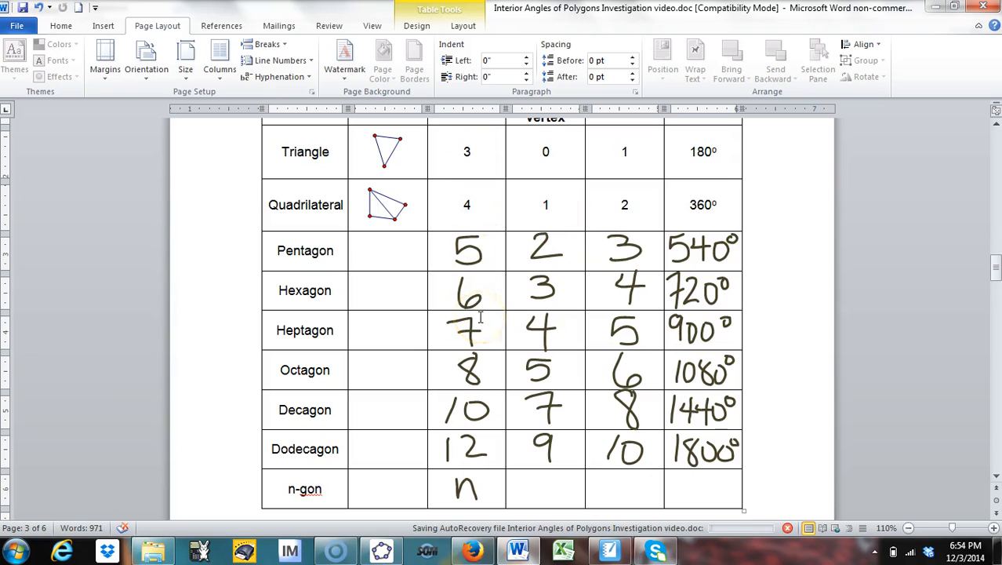
left_click(487, 485)
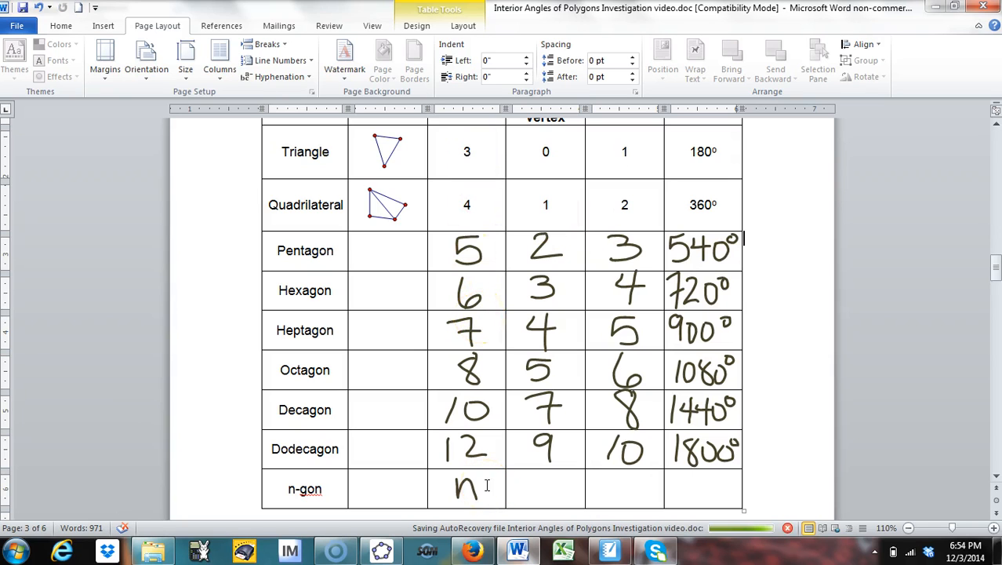
key("alt+Tab")
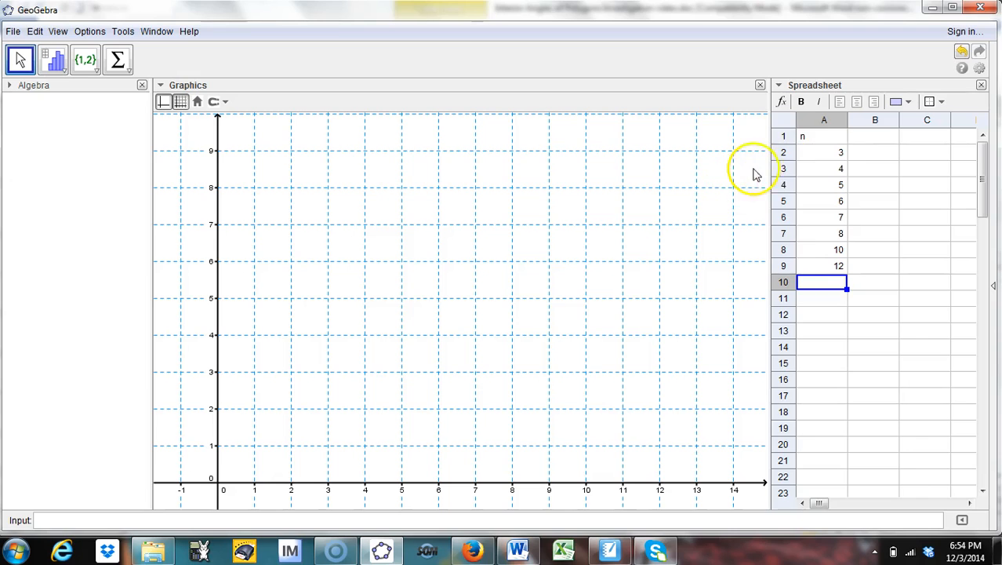
left_click(884, 135)
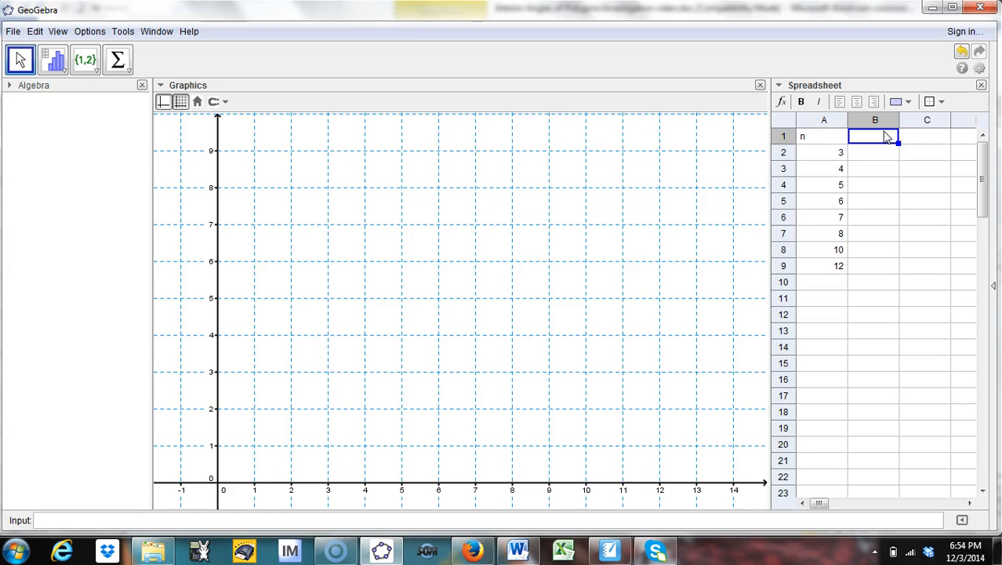
type("S")
left_click(866, 163)
key("Return")
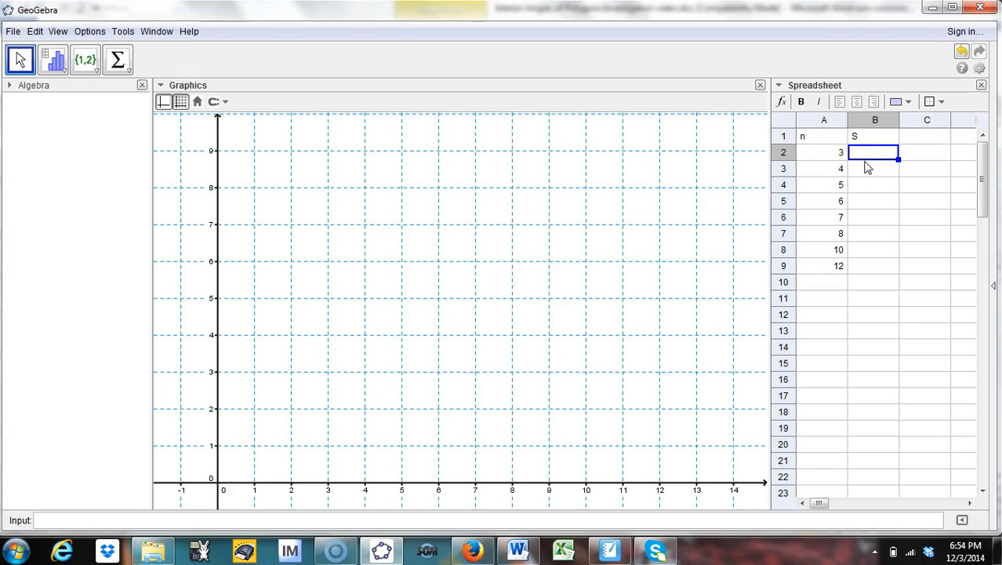
Step: Enter the angle sums 180, 360 and 540 in cells B2 to B4
left_click(884, 154)
type("180")
key("Return")
type("3")
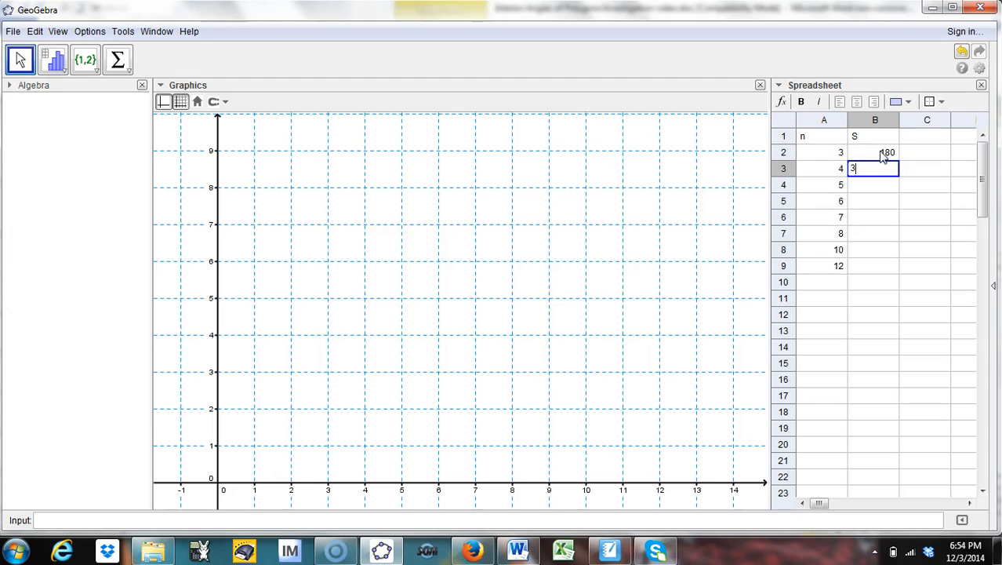
type("60")
key("Return")
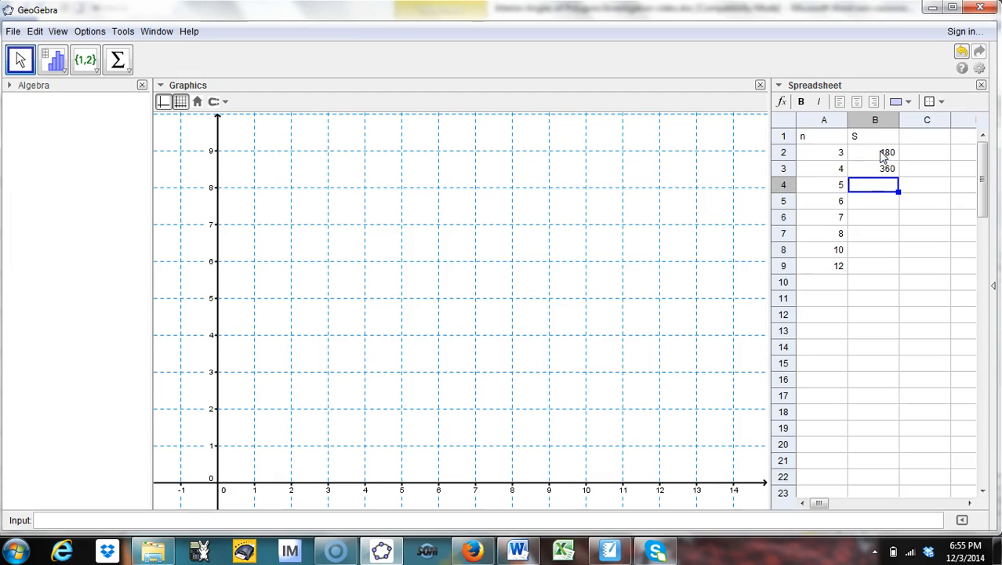
type("540")
key("Return")
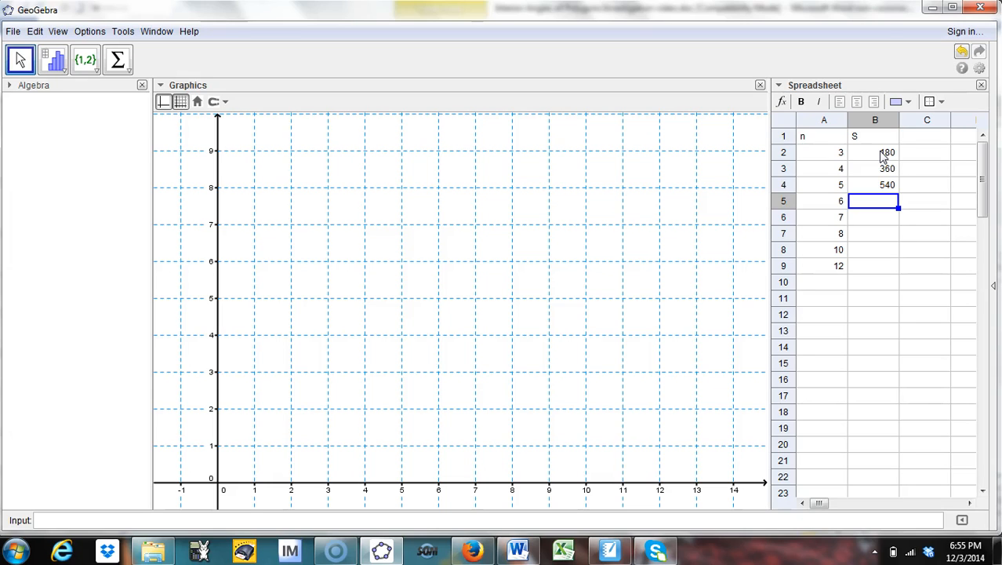
Step: Enter the angle sums 720, 900, 1080 and 1440 in cells B5 to B8
type("720")
key("Return")
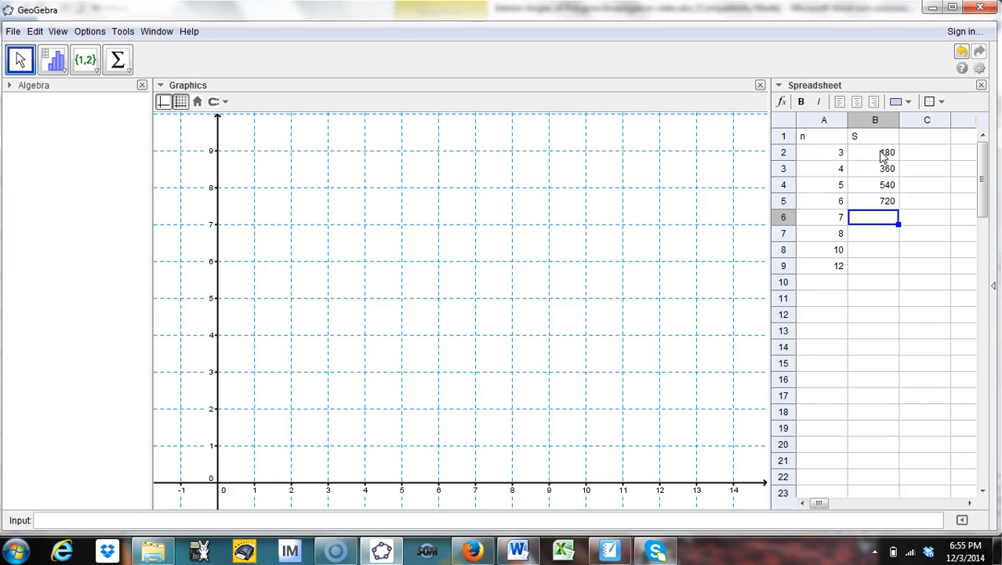
type("900")
key("Return")
type("1080")
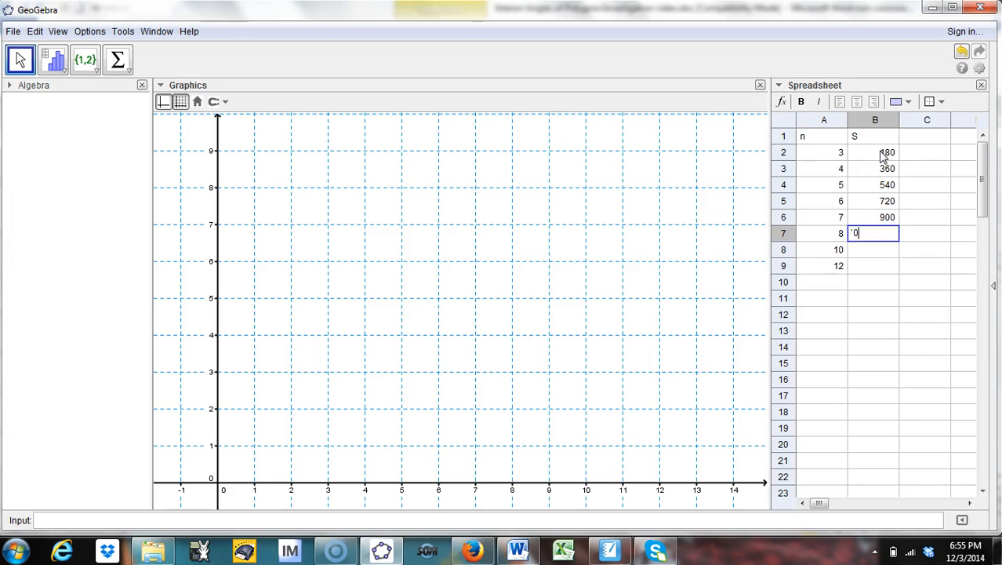
key("BackSpace")
key("BackSpace")
key("BackSpace")
key("BackSpace")
type("1080")
key("Return")
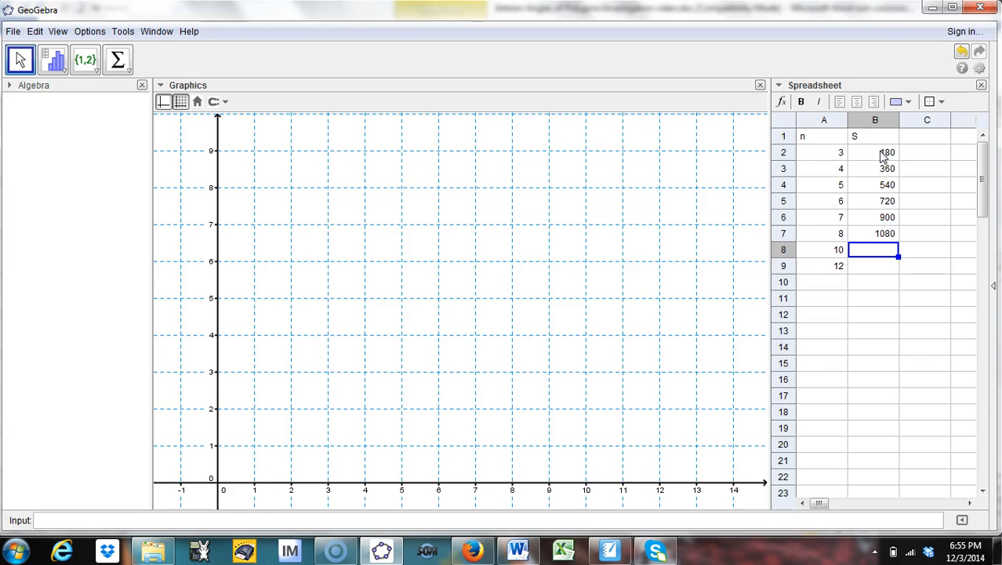
type("1440")
key("Return")
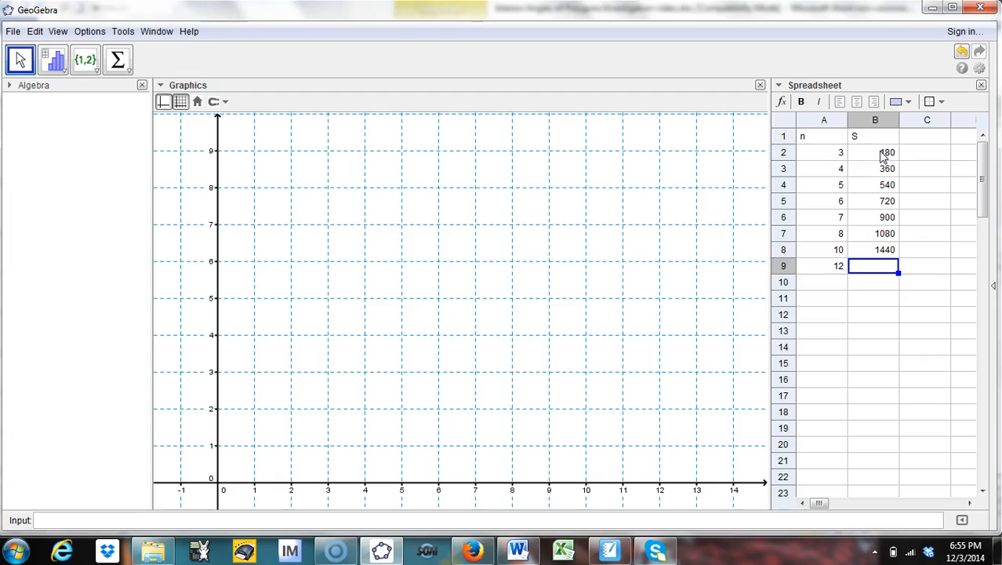
Step: Enter the angle sum 1800 in cell B9 and check it against the polygon table in the Word document
type("1800")
key("Return")
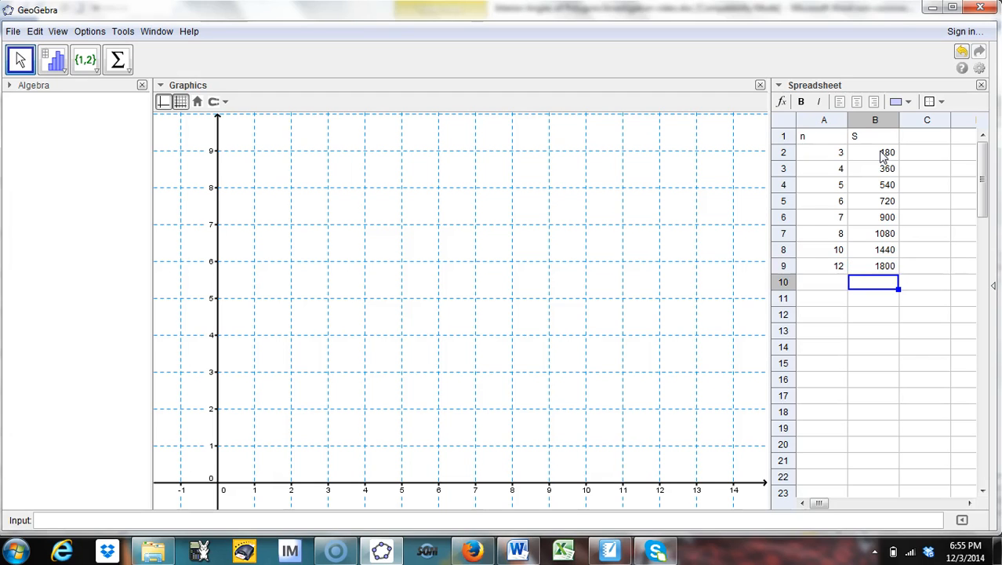
key("alt+Tab")
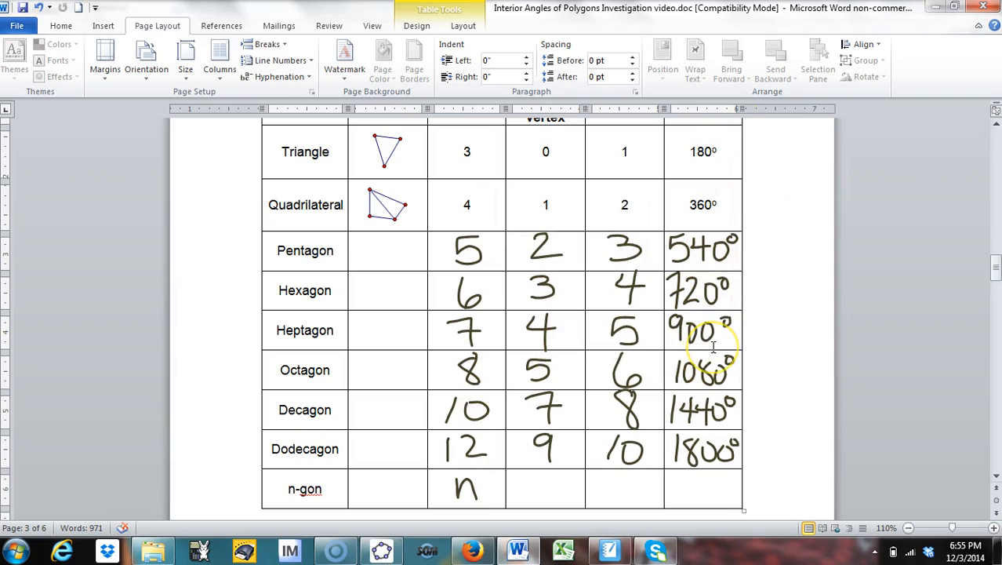
key("alt+Tab")
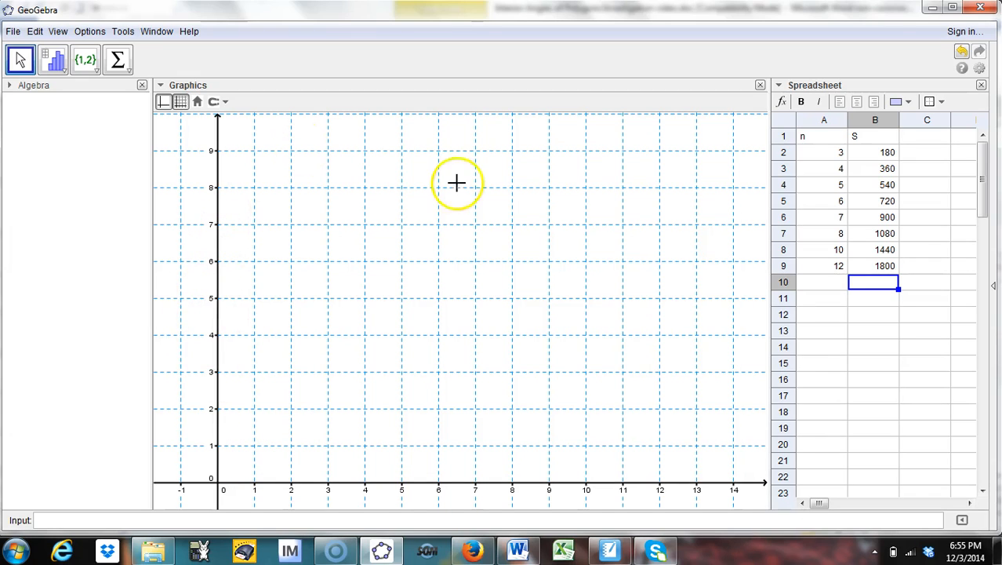
Step: Create a list of points from the n and S values in cells A2 to B9
left_click(821, 154)
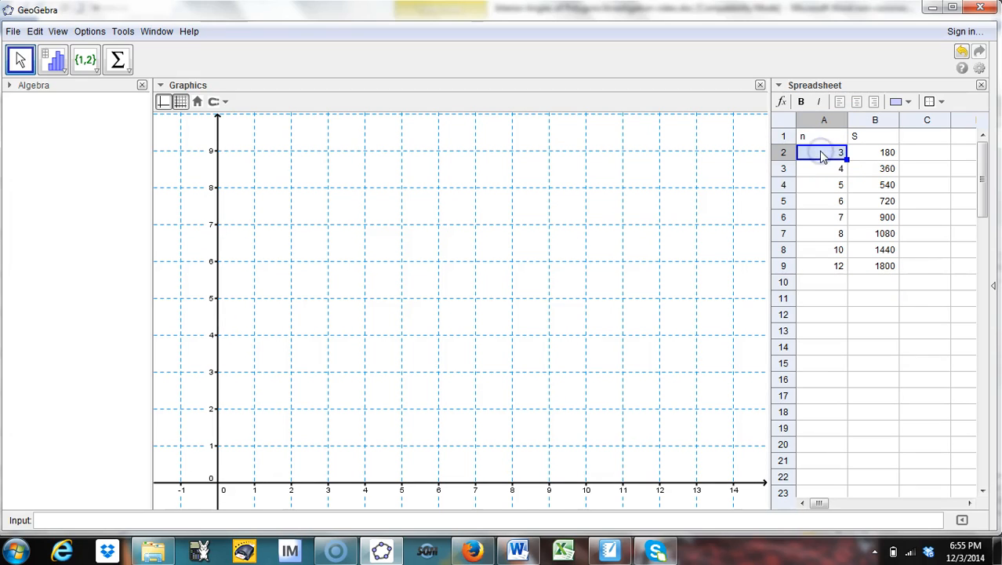
left_click_drag(818, 152, 885, 267)
left_click_drag(869, 186, 858, 258)
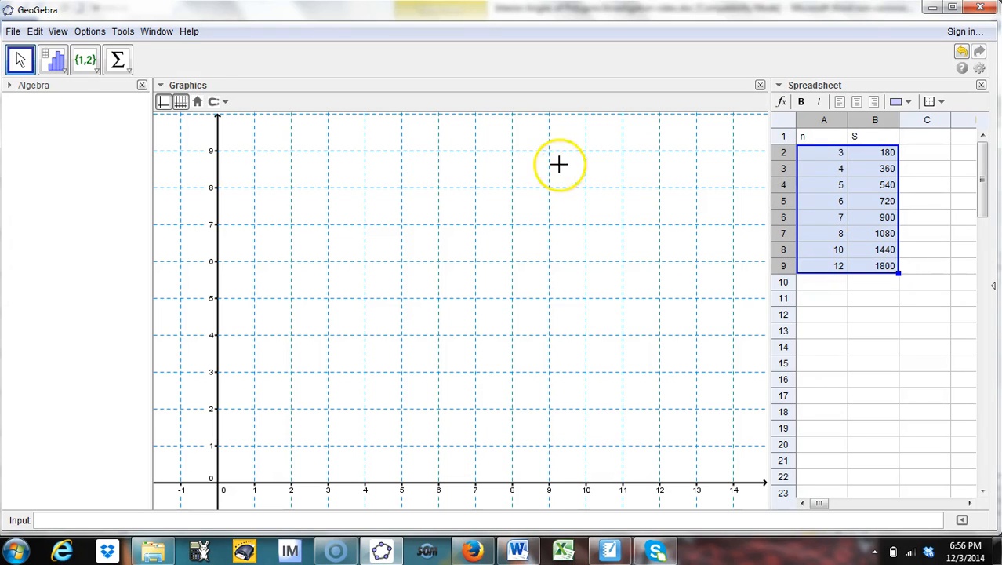
left_click(97, 72)
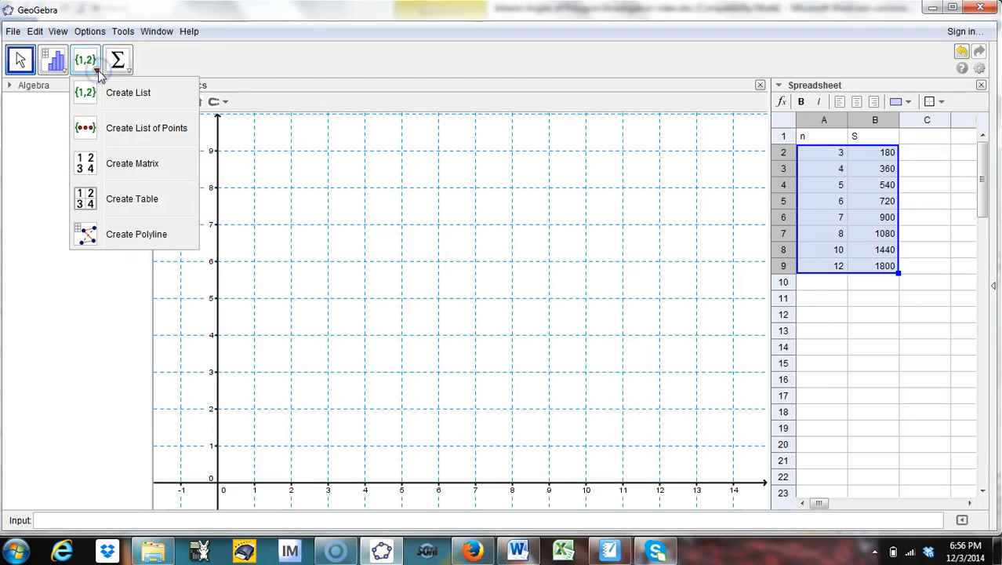
left_click(132, 135)
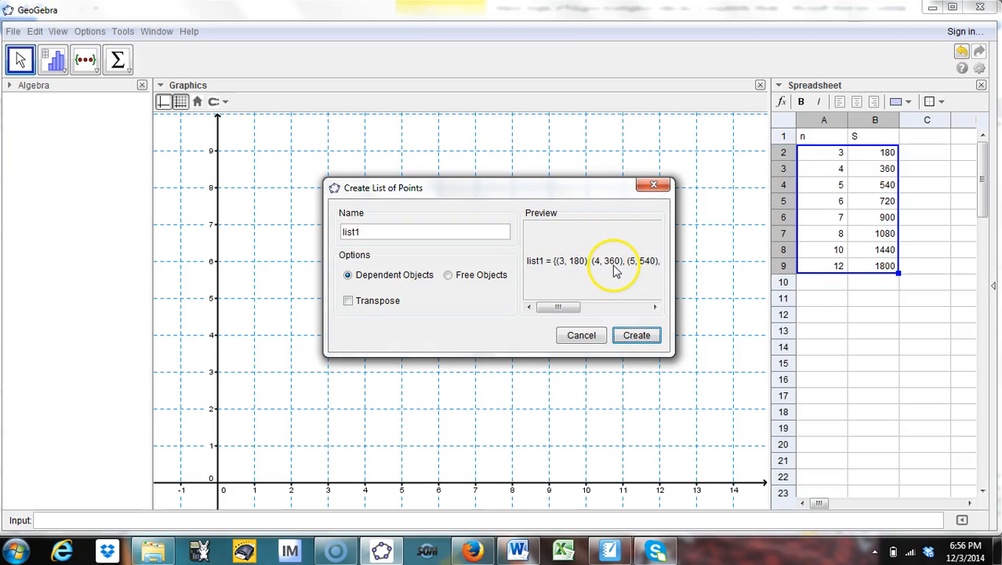
left_click(647, 342)
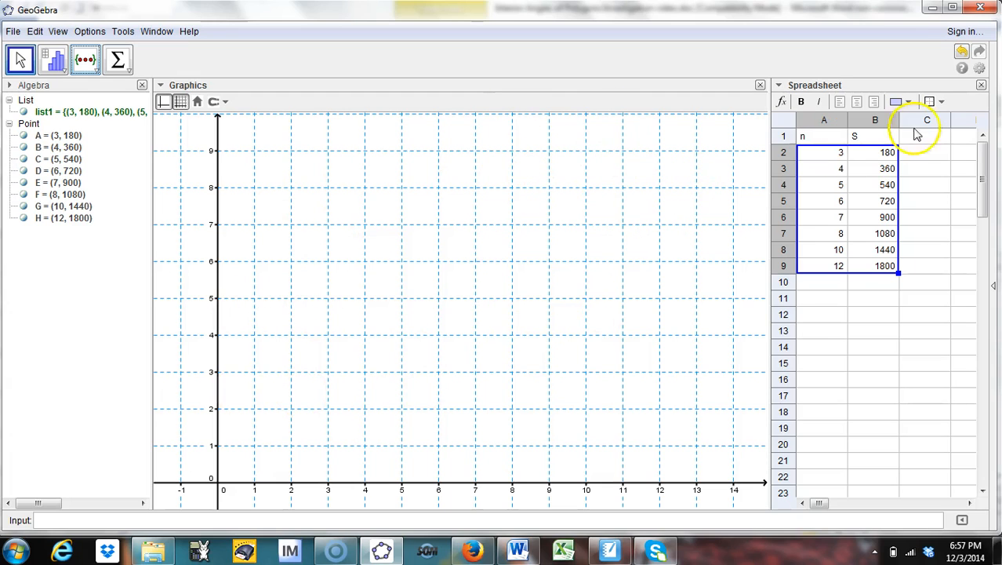
Step: Close the spreadsheet view and stretch the y-axis until all plotted points up to 1800 fit the graph
left_click(982, 86)
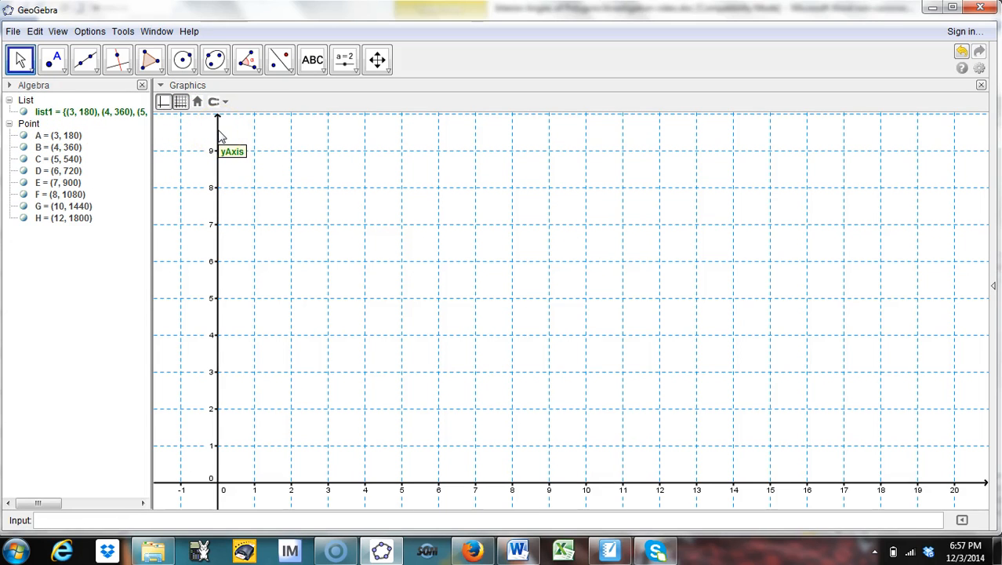
left_click(384, 175)
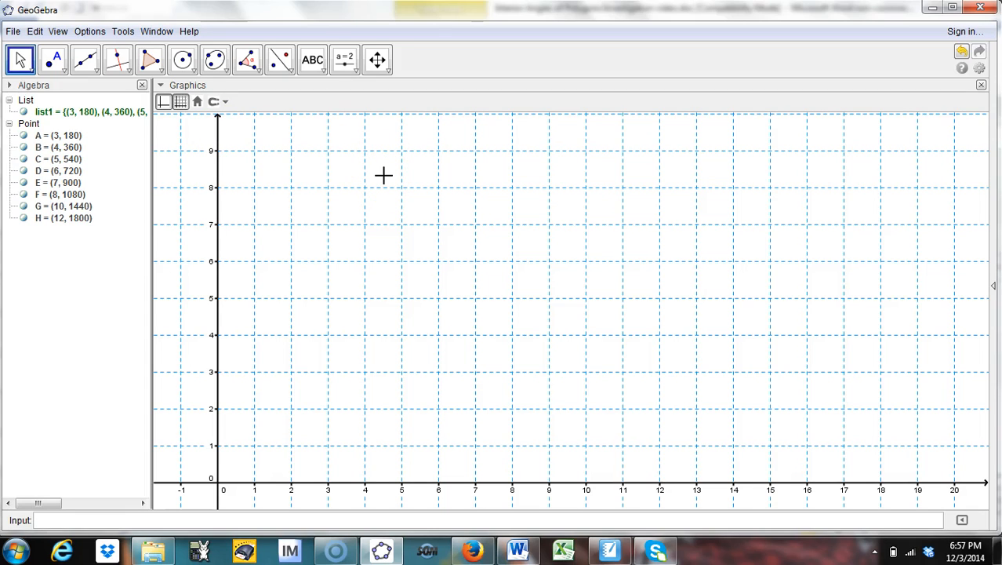
left_click(377, 60)
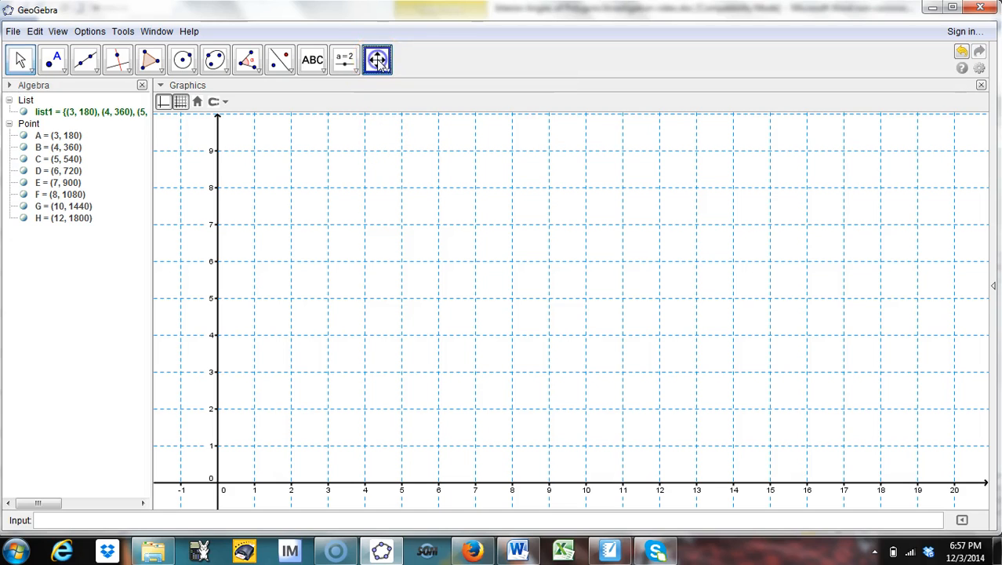
left_click(377, 60)
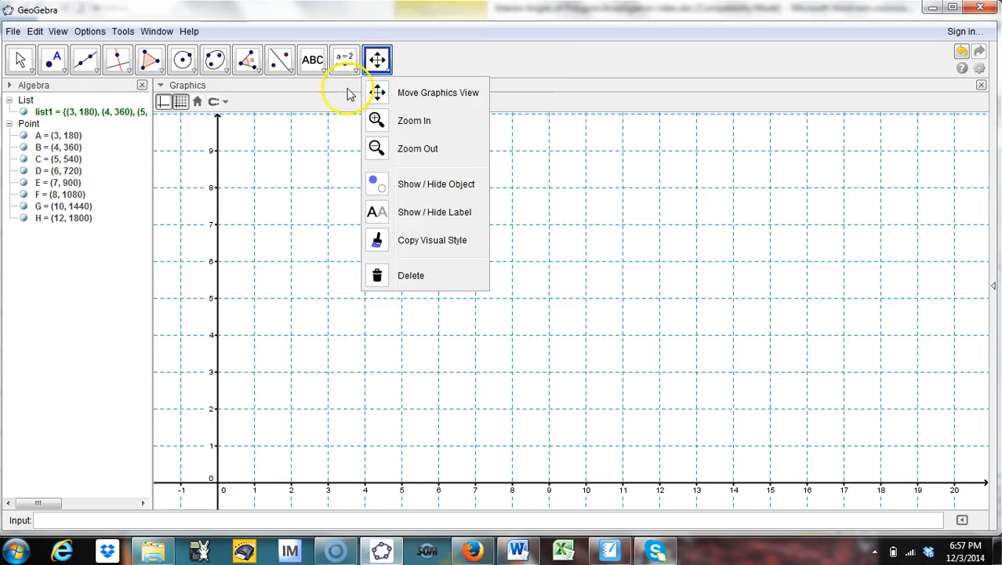
left_click(217, 135)
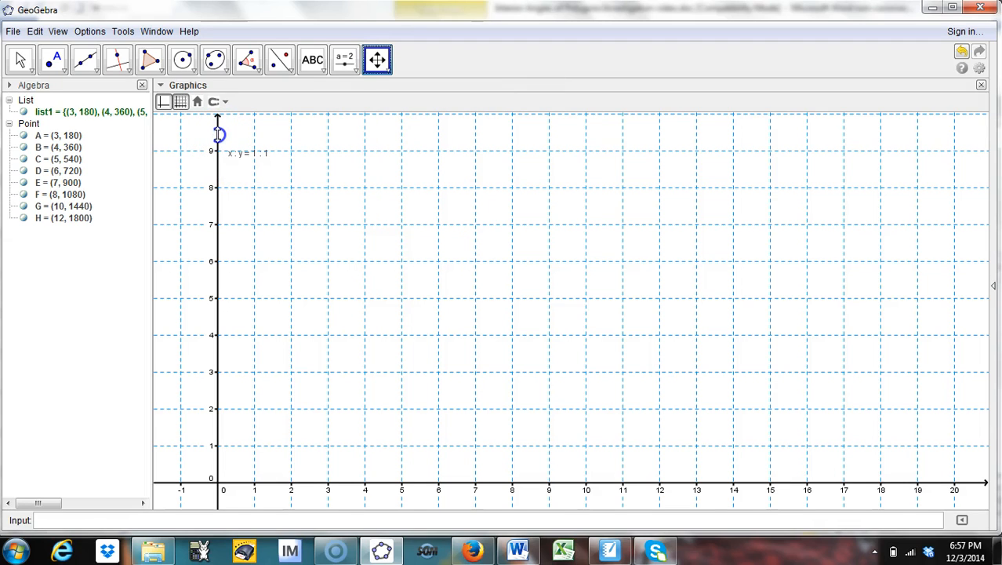
left_click_drag(217, 135, 218, 466)
left_click_drag(217, 476, 218, 481)
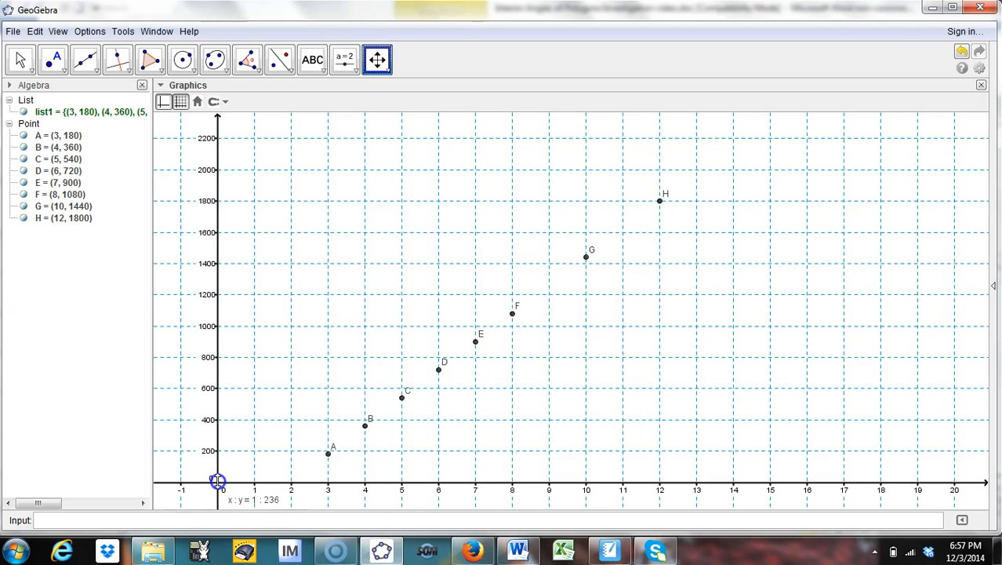
left_click_drag(217, 481, 217, 478)
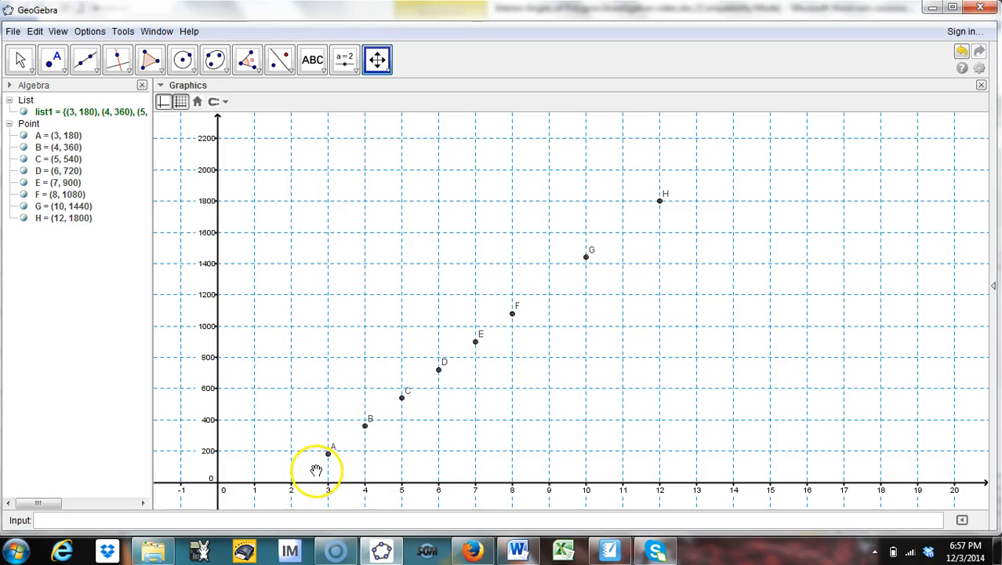
Step: Draw a pen stroke from point A across and up to point B showing the run and rise
left_click(403, 396)
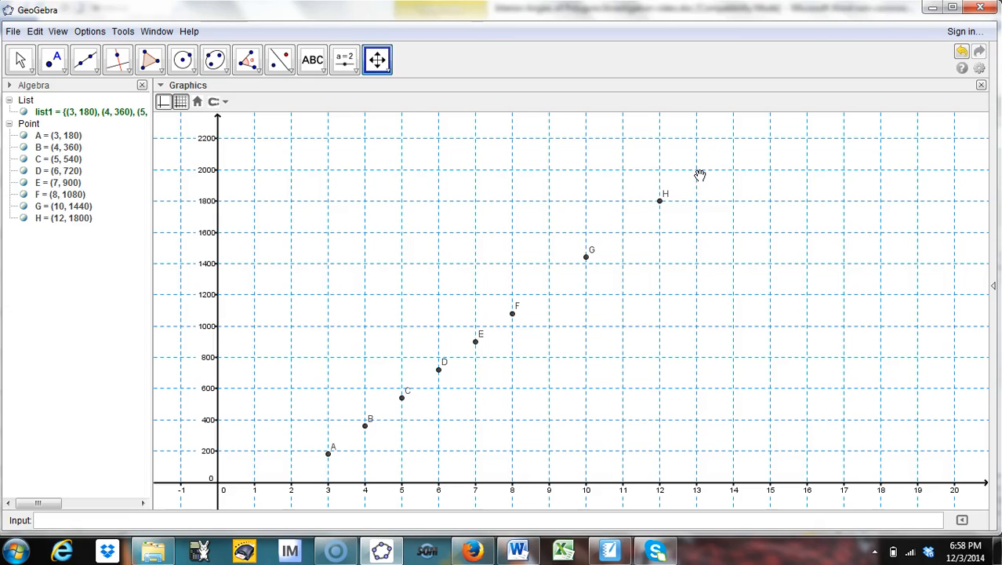
left_click(320, 69)
left_click(337, 148)
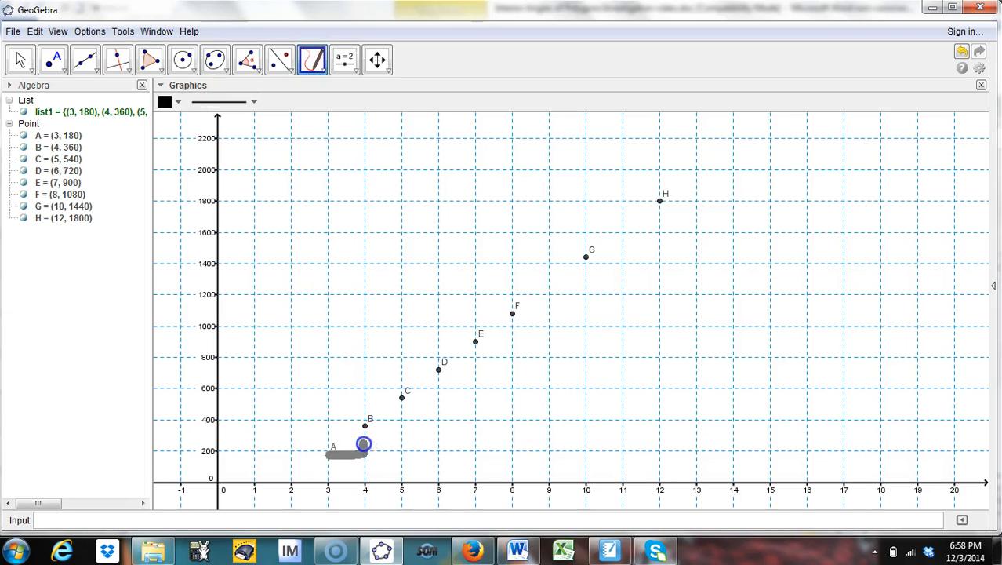
left_click_drag(364, 432, 363, 427)
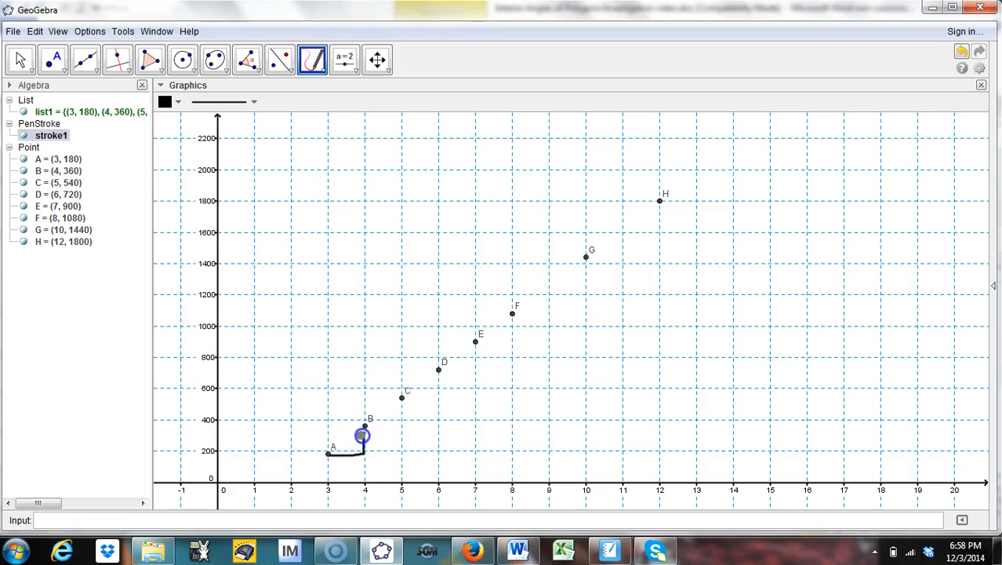
Step: Move the rise-run stroke to point F and then to point H, then hide it
left_click(21, 59)
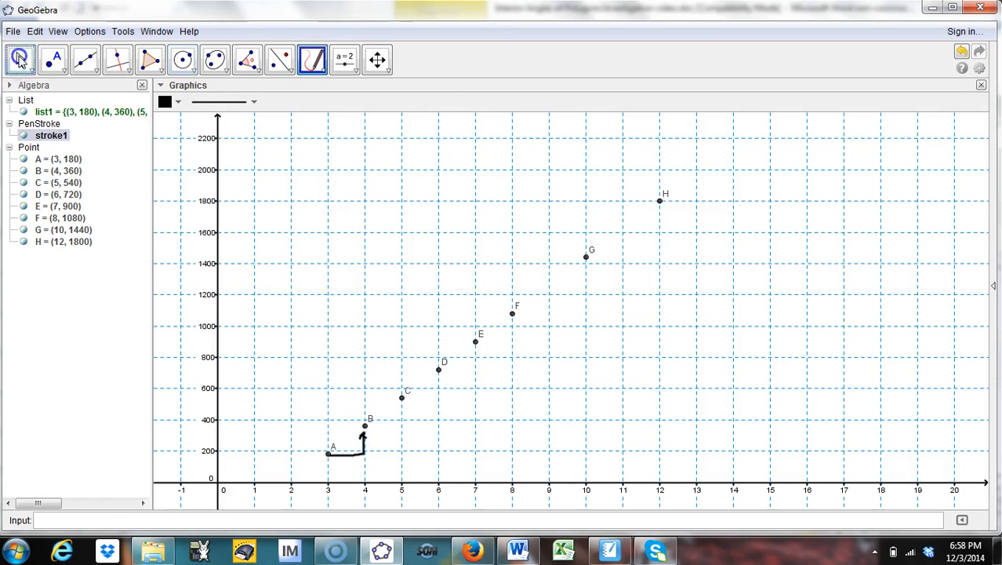
mouse_move(347, 462)
left_mouse_down()
mouse_move(427, 387)
mouse_move(500, 350)
mouse_move(525, 320)
left_mouse_up()
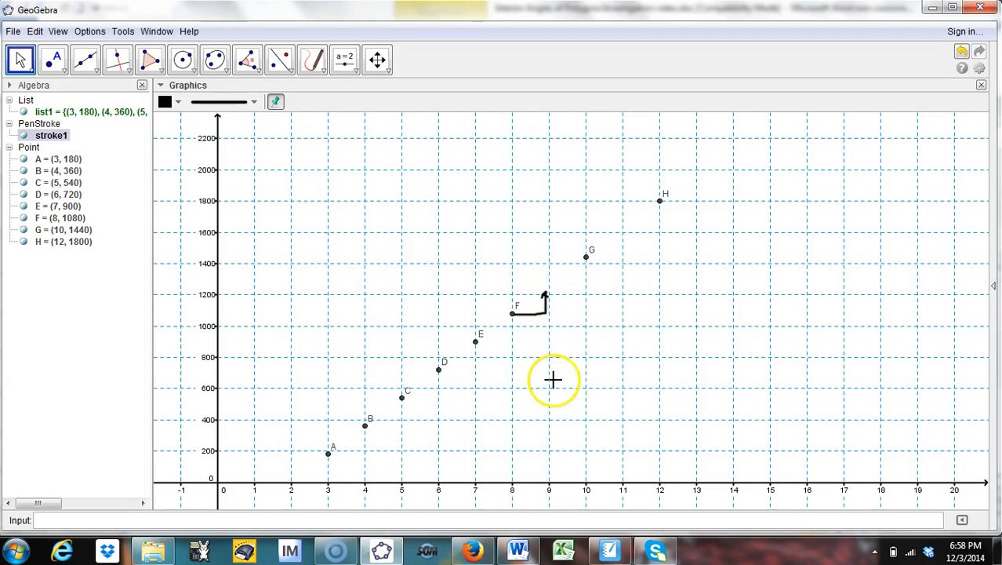
mouse_move(533, 316)
left_mouse_down()
mouse_move(563, 311)
mouse_move(632, 241)
mouse_move(675, 224)
left_mouse_up()
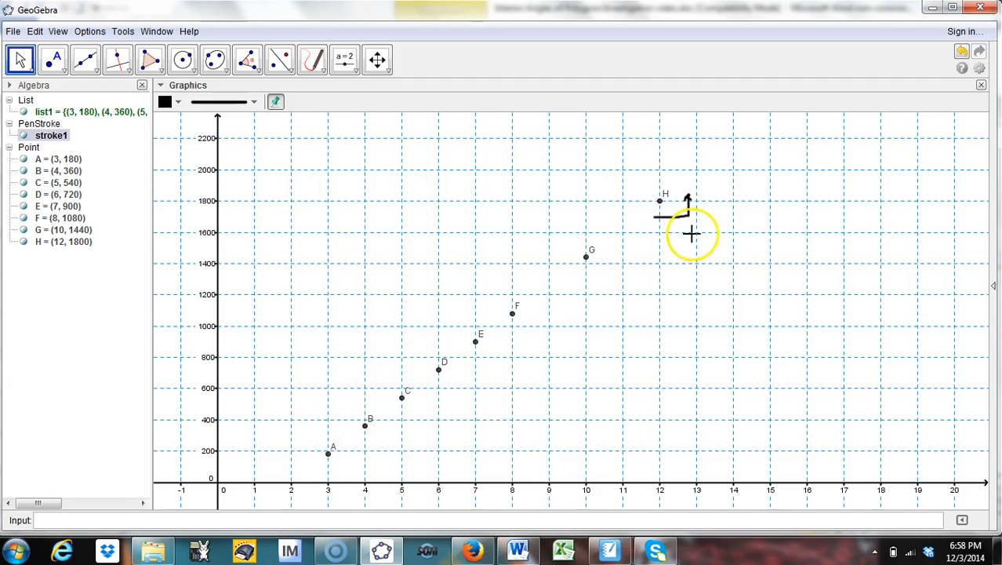
left_click(24, 135)
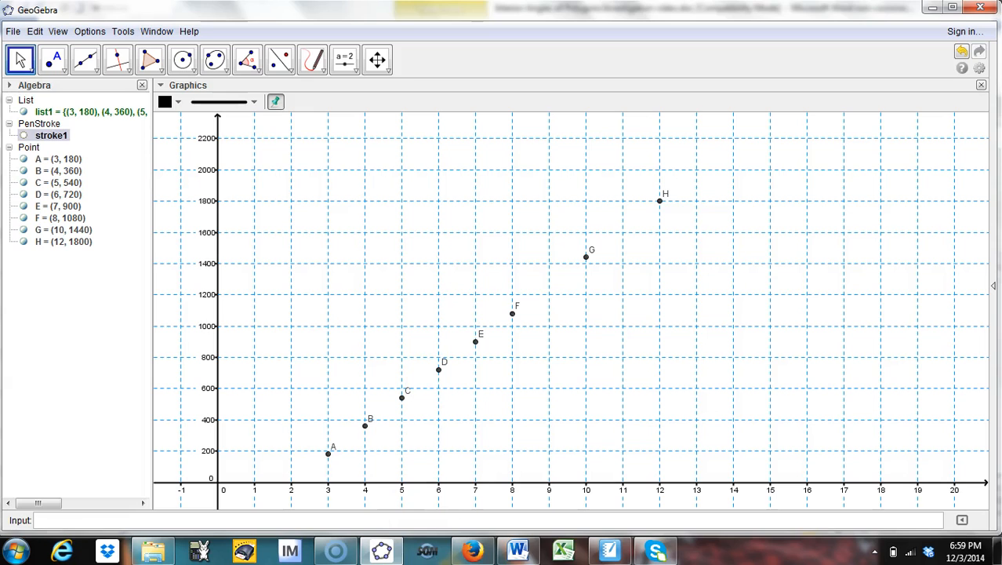
Step: Switch to SMART Notebook and go back to the page about the interior angle sum of a 15-gon
left_click(602, 554)
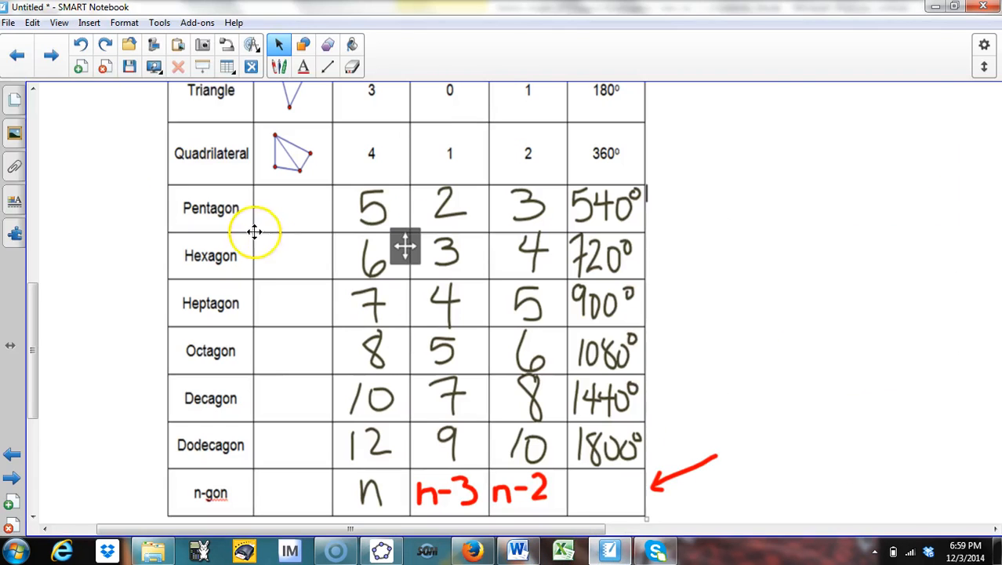
left_click(17, 55)
left_click(17, 55)
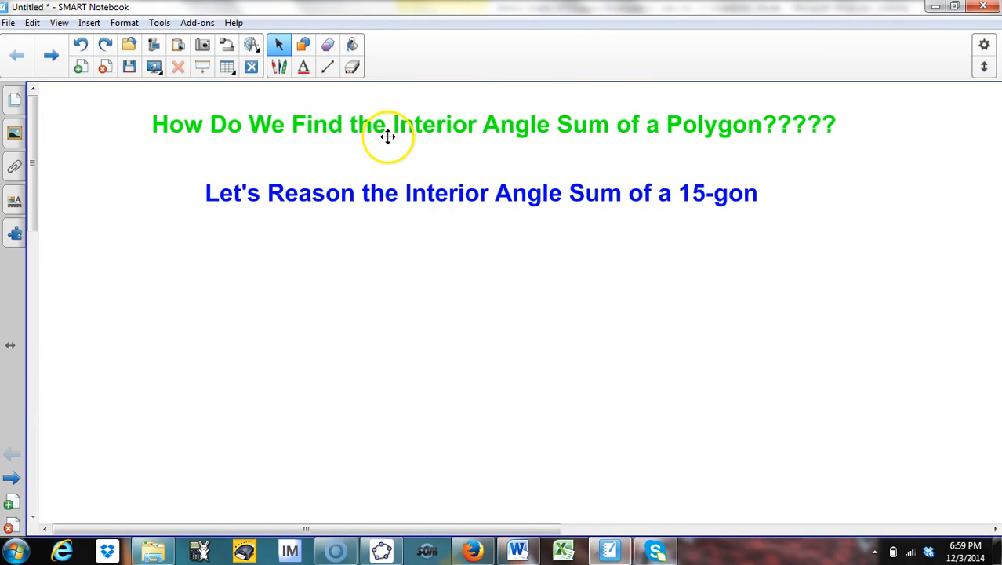
Step: Draw a regular 15-sided polygon and position it below the headings
left_click(329, 46)
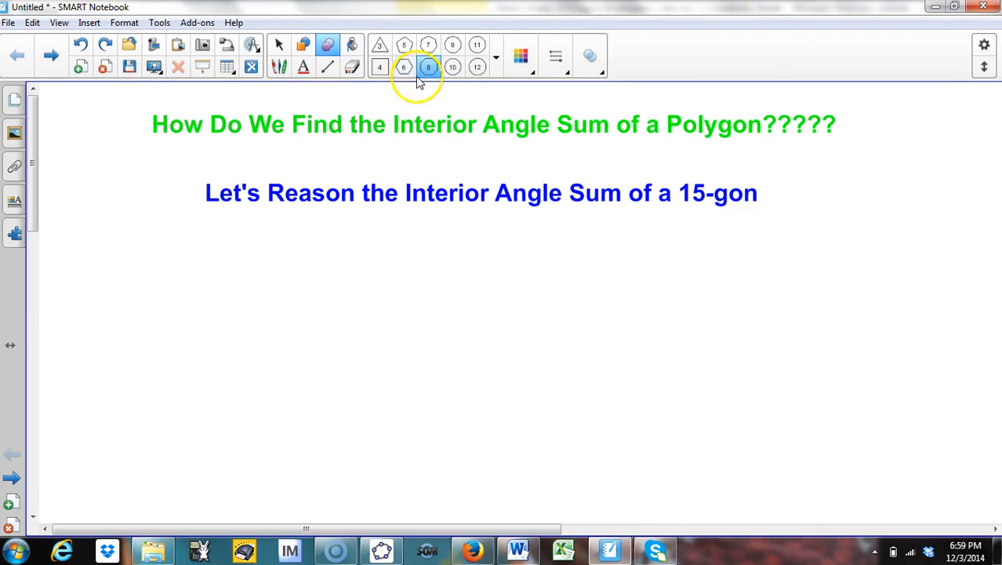
left_click(496, 57)
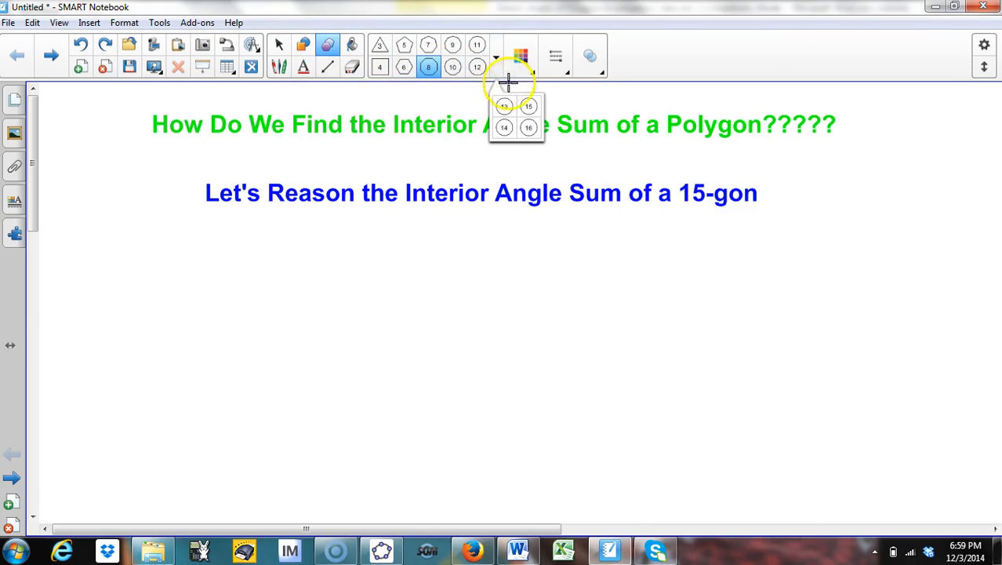
left_click(529, 105)
mouse_move(352, 317)
left_mouse_down()
mouse_move(440, 358)
mouse_move(551, 354)
mouse_move(630, 318)
mouse_move(698, 306)
left_mouse_up()
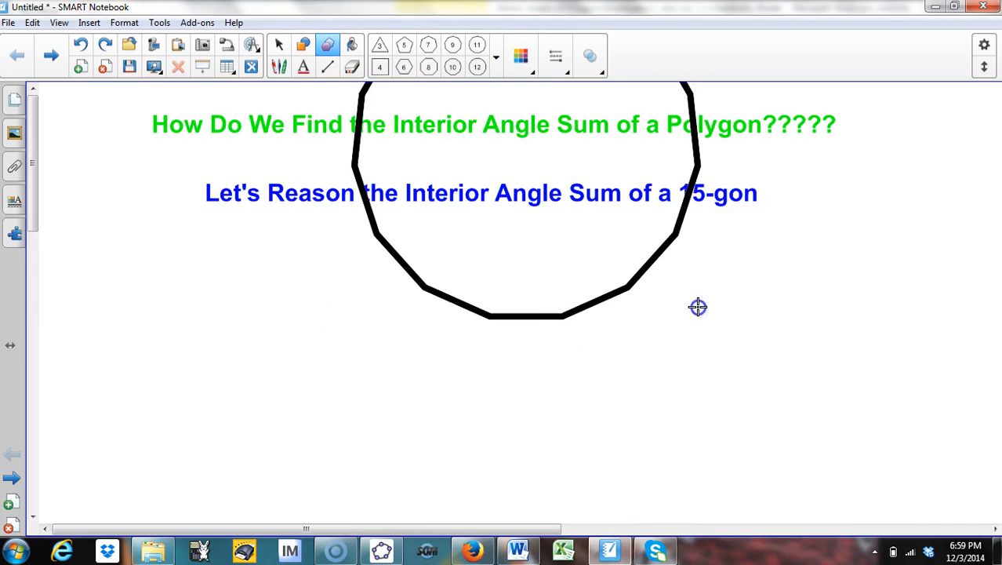
left_click(698, 307)
key("ctrl+z")
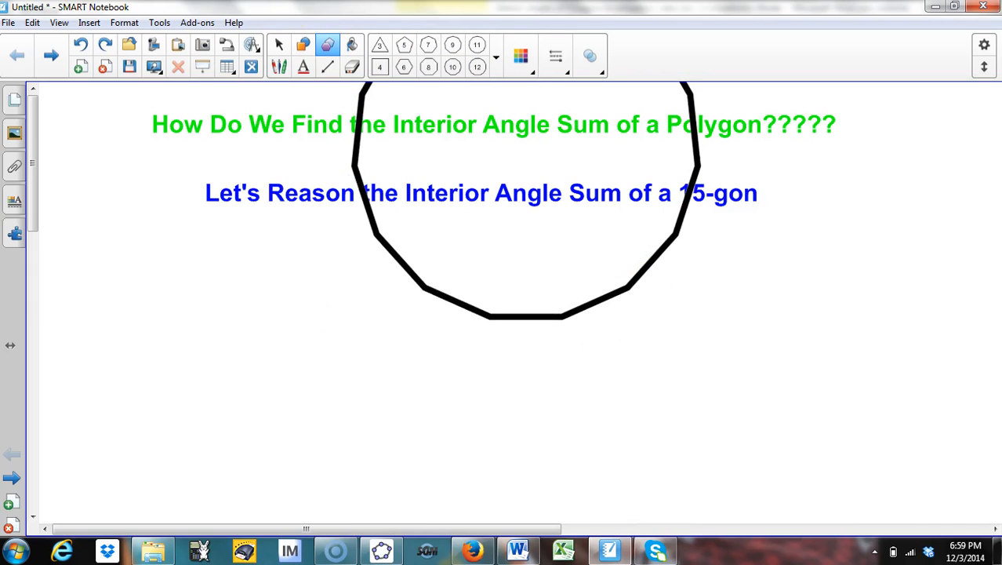
left_click(278, 44)
left_click_drag(356, 156, 252, 470)
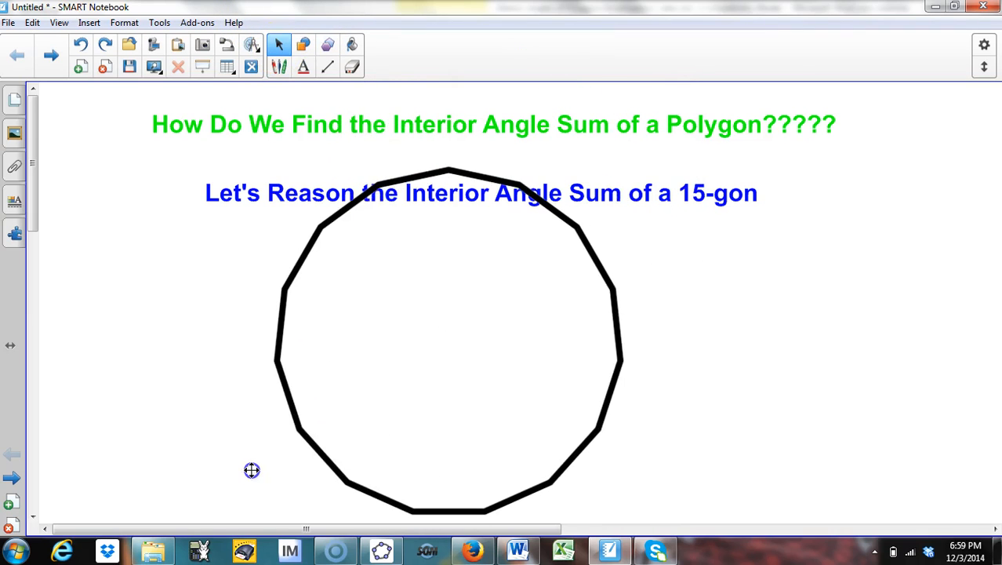
Step: Draw four diagonals from the lower-left vertex of the 15-gon to the neighbouring vertices
left_click(326, 67)
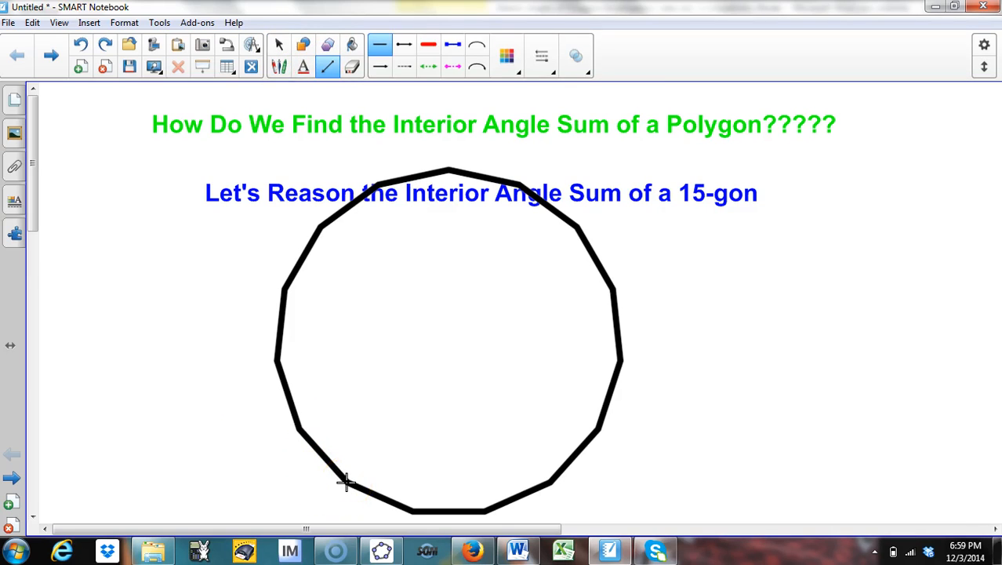
left_click_drag(347, 483, 277, 359)
mouse_move(347, 482)
left_mouse_down()
mouse_move(289, 354)
mouse_move(286, 288)
left_mouse_up()
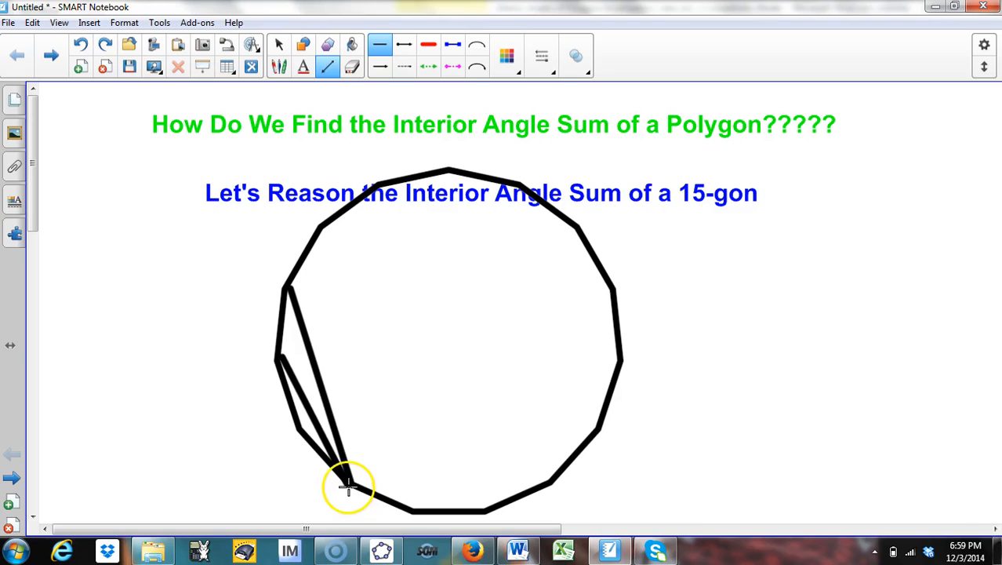
mouse_move(347, 482)
left_mouse_down()
mouse_move(338, 240)
mouse_move(321, 230)
left_mouse_up()
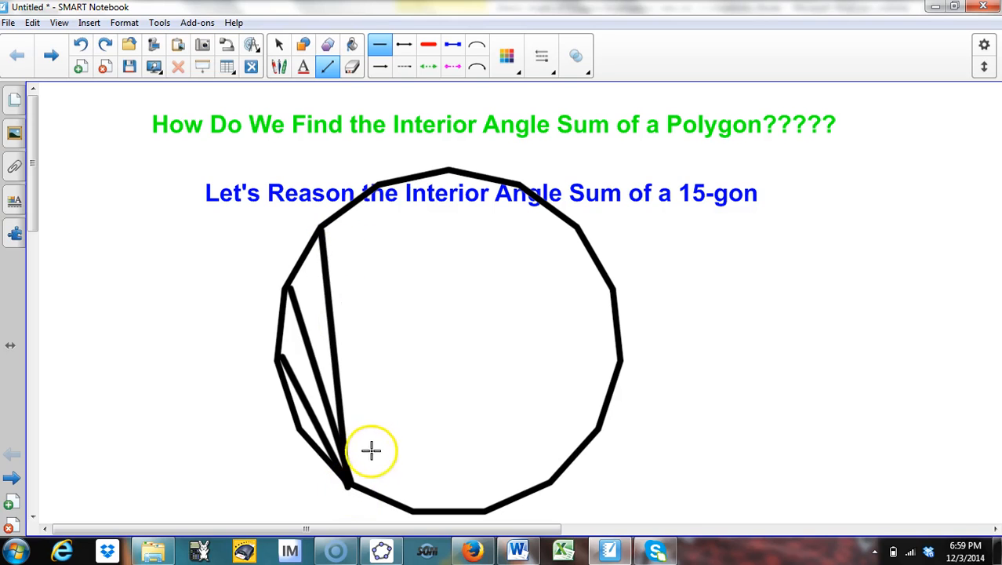
mouse_move(349, 477)
left_mouse_down()
mouse_move(389, 214)
mouse_move(377, 188)
left_mouse_up()
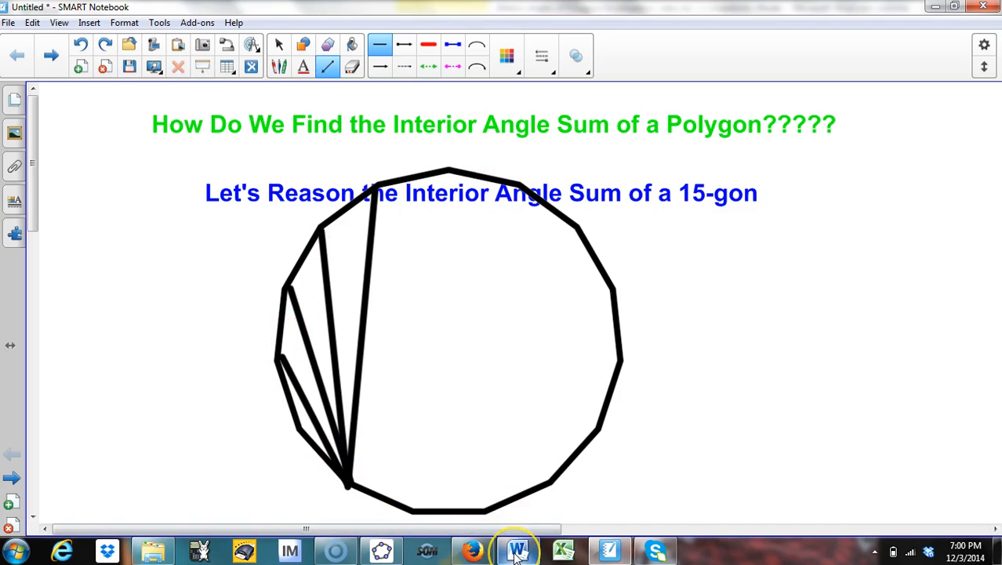
Step: Check the table in Word, then handwrite 15 in red beside the 15-gon
mouse_move(515, 554)
left_click(502, 470)
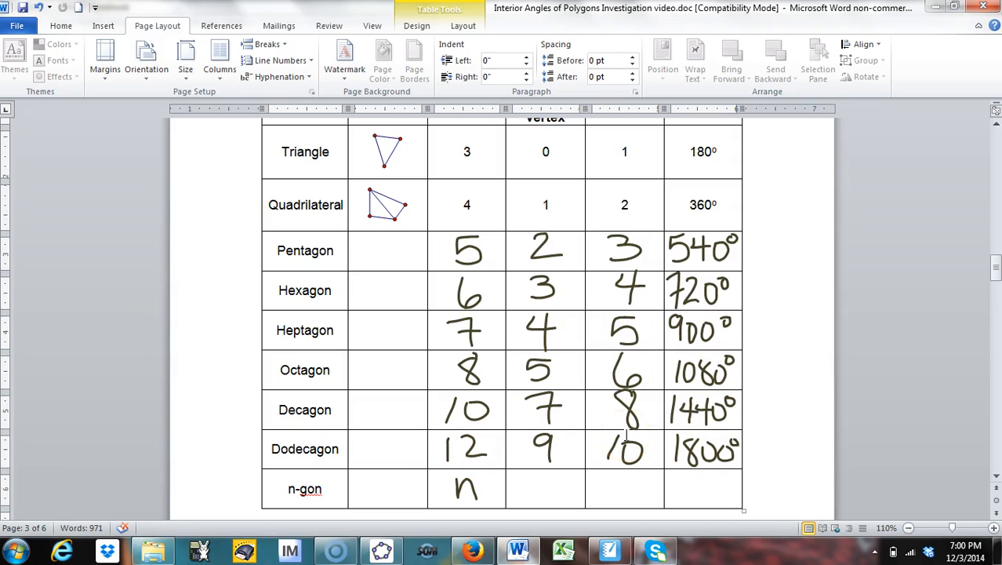
left_click(614, 553)
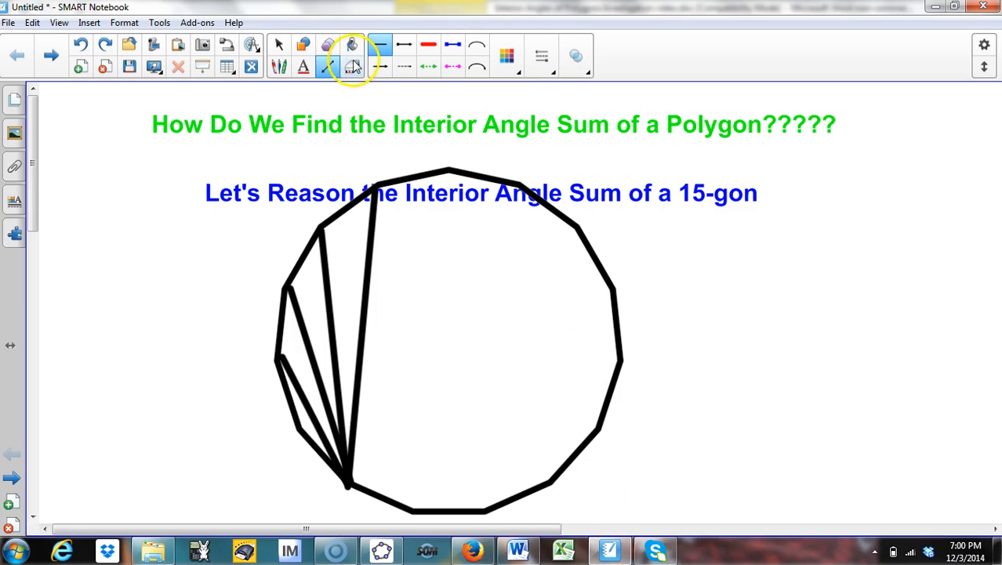
left_click(281, 69)
left_click_drag(655, 248, 654, 298)
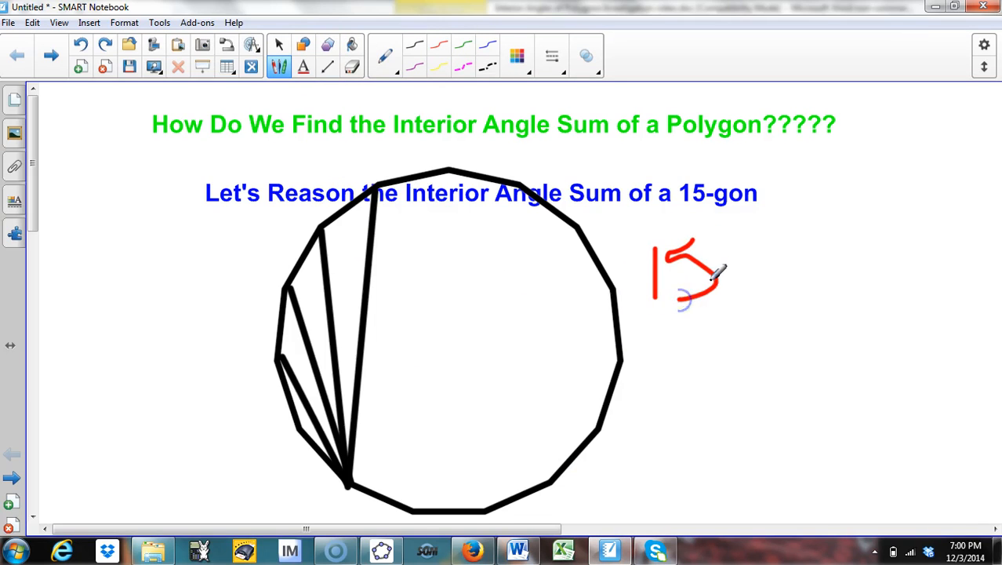
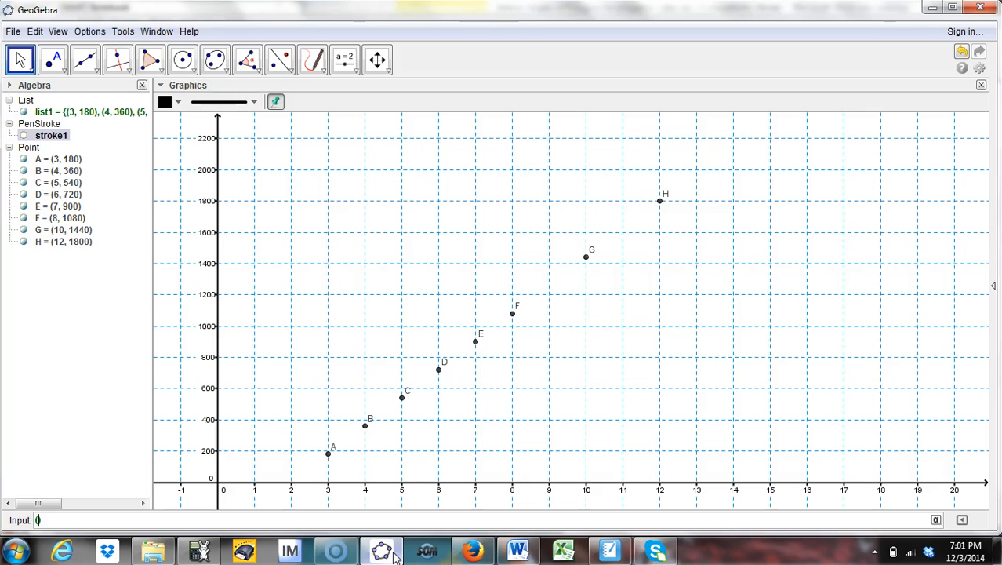
Step: Plot the point (15, 2340) for the 15-gon's interior angle sum
type("15,2340")
key("Return")
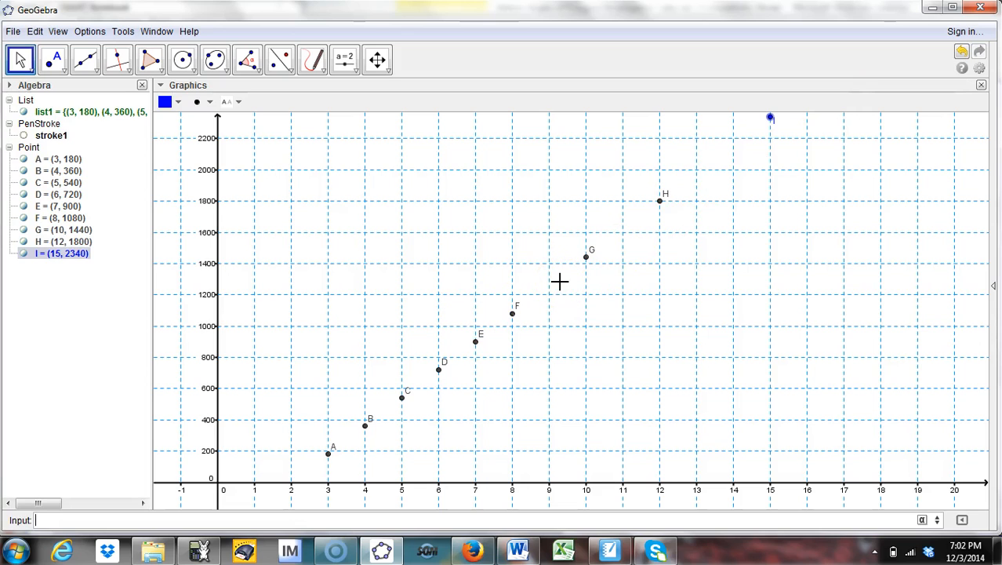
Step: Handwrite the formula (n-2)180 in the upper part of the graph with the Pen tool, underlining n-2
left_click(312, 63)
left_click(312, 64)
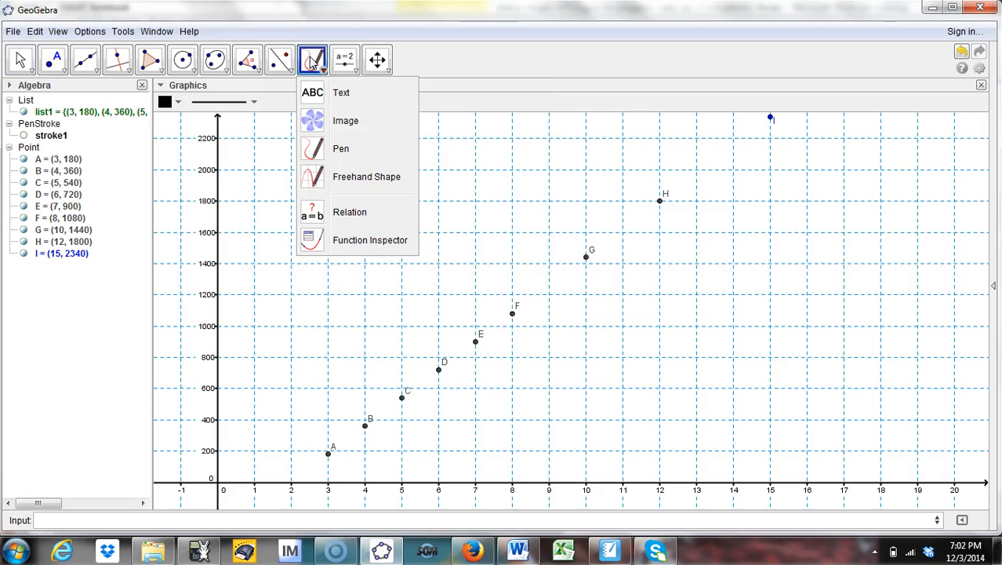
left_click(335, 150)
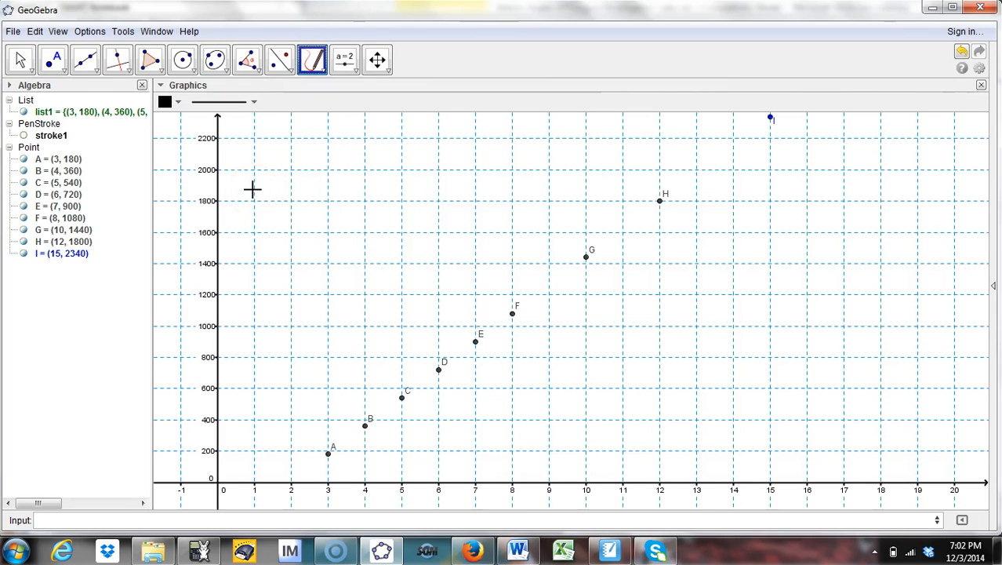
mouse_move(279, 149)
left_mouse_down()
mouse_move(278, 169)
mouse_move(293, 150)
mouse_move(307, 174)
mouse_move(331, 152)
mouse_move(359, 167)
left_mouse_up()
left_click_drag(365, 133, 373, 185)
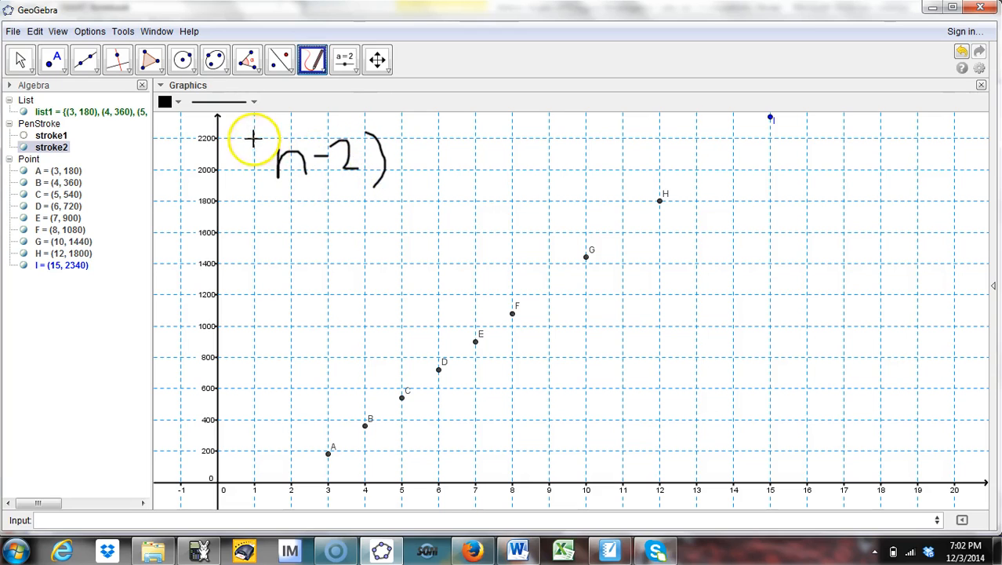
mouse_move(278, 135)
left_mouse_down()
mouse_move(278, 184)
mouse_move(365, 192)
left_mouse_up()
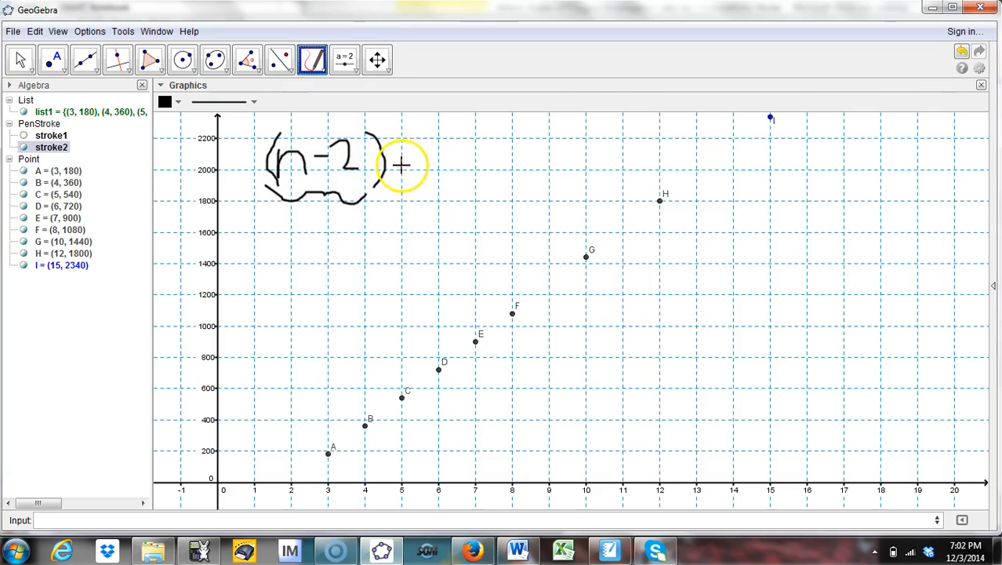
mouse_move(401, 139)
left_mouse_down()
mouse_move(401, 175)
mouse_move(424, 168)
mouse_move(424, 145)
mouse_move(456, 174)
mouse_move(447, 155)
left_mouse_up()
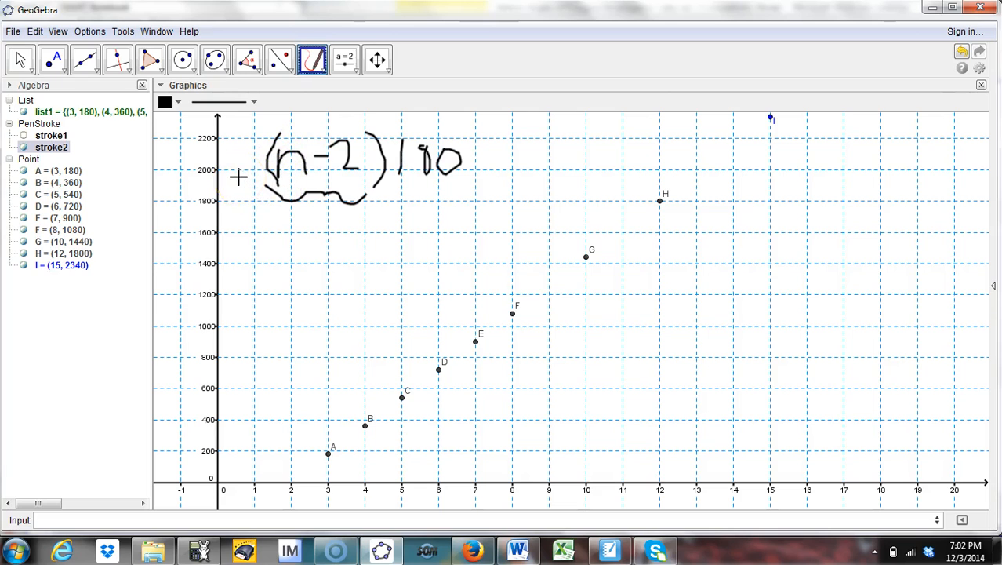
Step: Graph the function (x-2)180 through the plotted points
left_click(19, 59)
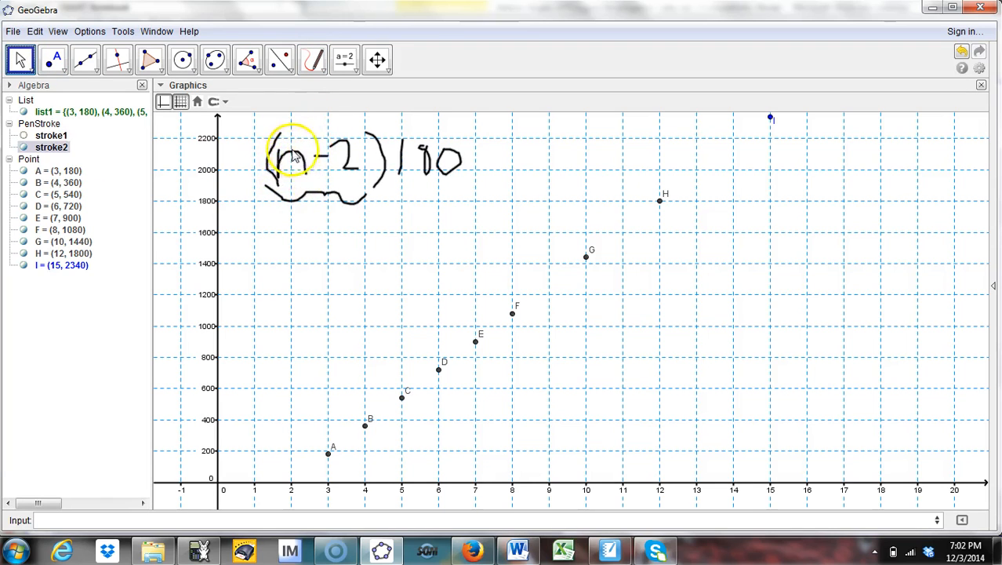
left_click(147, 519)
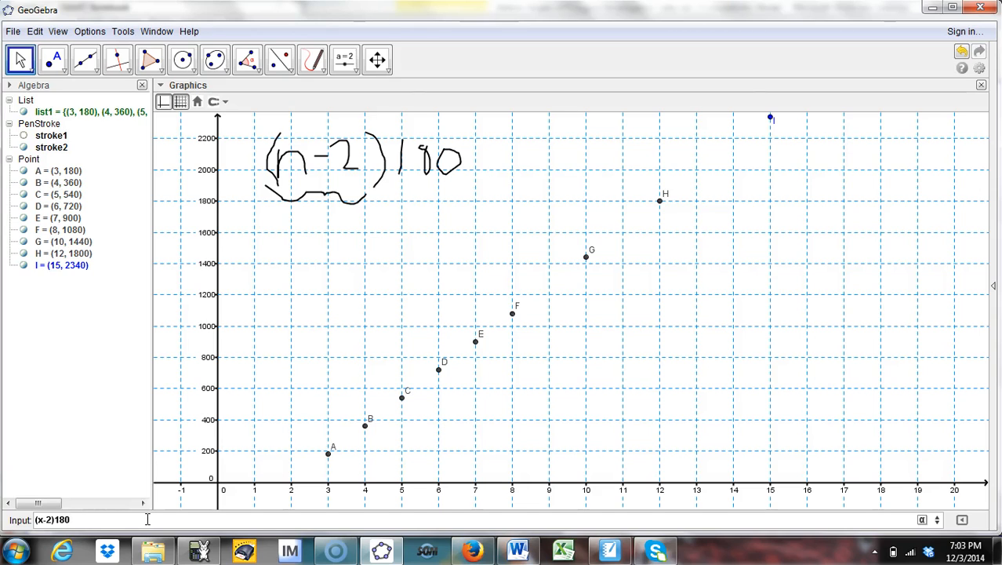
key("Return")
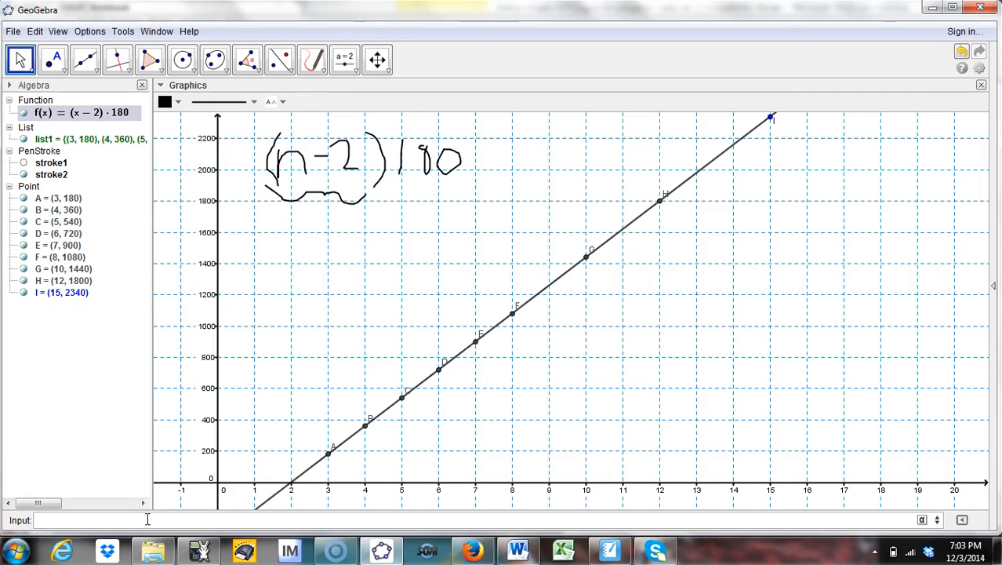
Step: Widen the Algebra view and select the function f(x) = (x − 2)·180
left_click(356, 390)
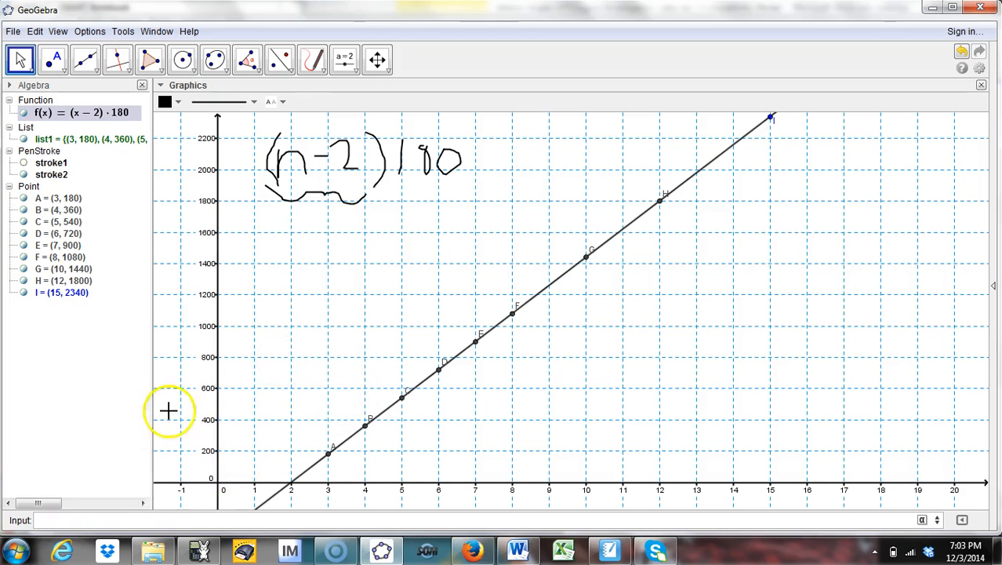
left_click_drag(151, 171, 178, 171)
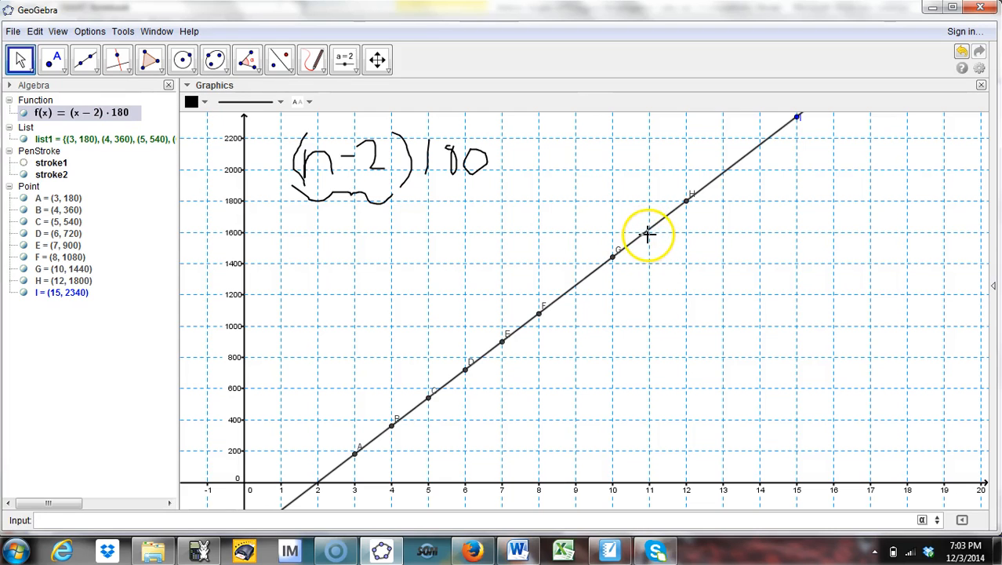
left_click(262, 522)
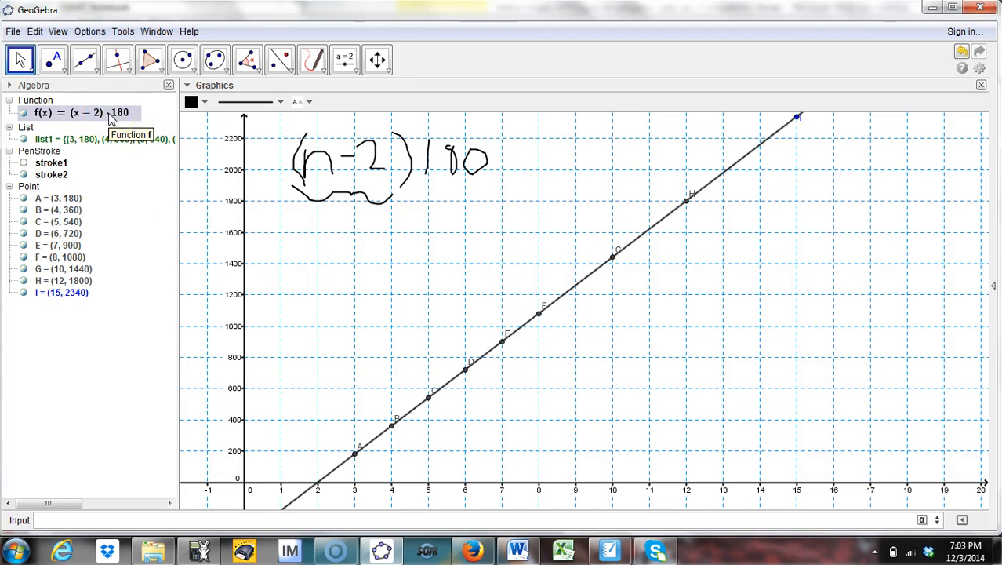
left_click(36, 112)
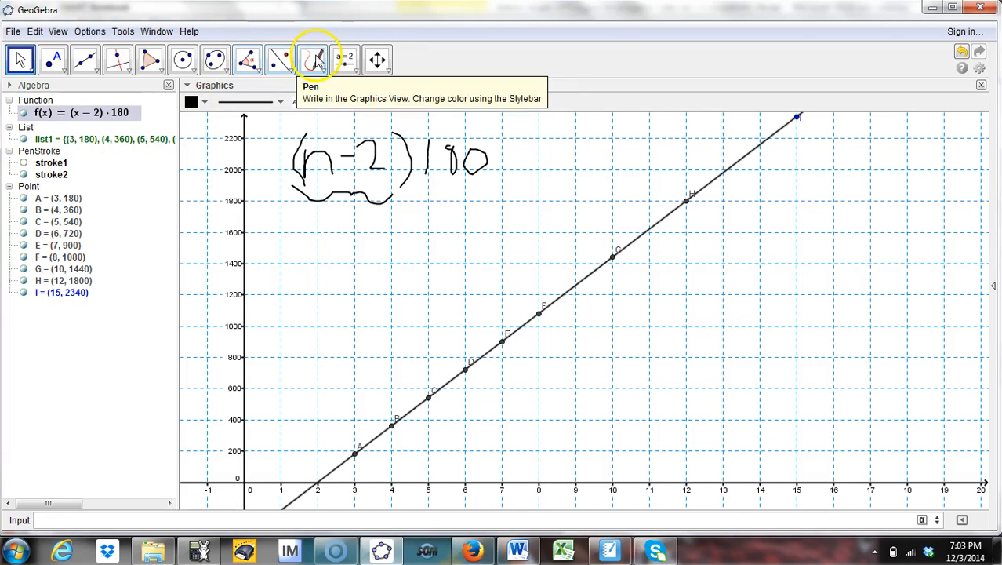
Step: Handwrite (11, f(11)) below the formula with the Pen tool
left_click(316, 61)
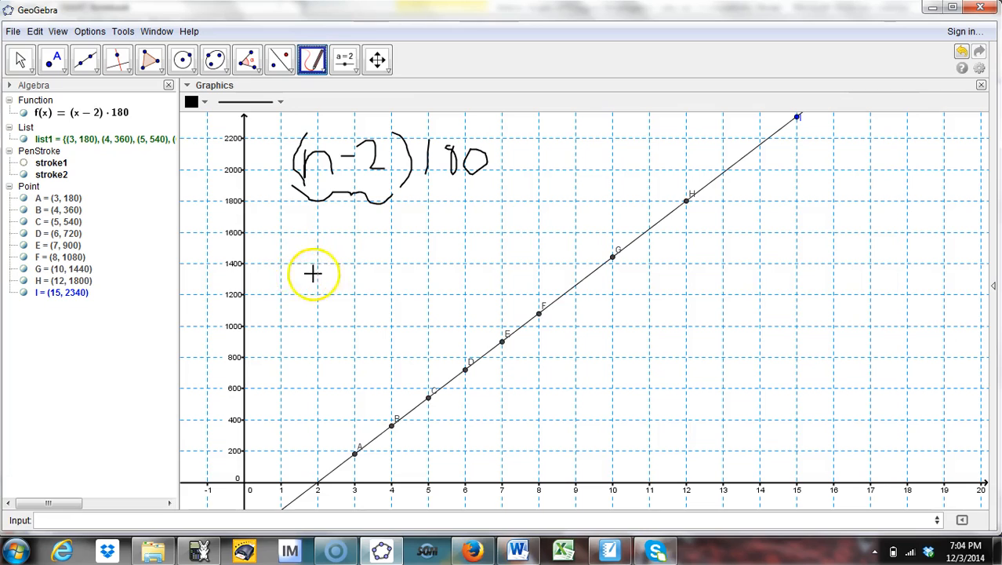
mouse_move(295, 220)
left_mouse_down()
mouse_move(294, 275)
mouse_move(308, 285)
left_mouse_up()
left_click_drag(321, 228, 320, 273)
mouse_move(335, 232)
left_mouse_down()
mouse_move(334, 271)
mouse_move(349, 288)
left_mouse_up()
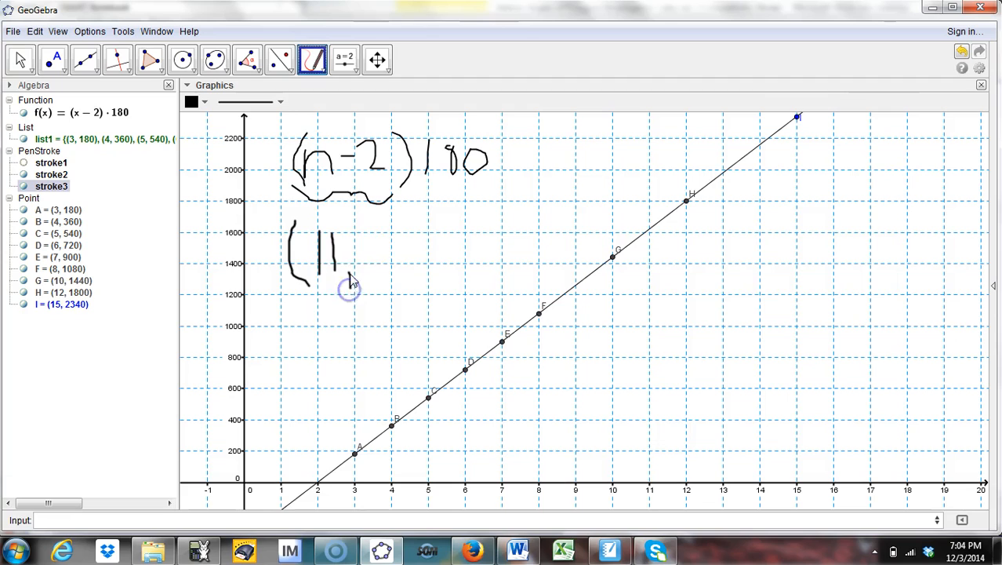
mouse_move(378, 228)
left_mouse_down()
mouse_move(370, 271)
mouse_move(380, 251)
mouse_move(395, 270)
mouse_move(418, 266)
mouse_move(425, 235)
mouse_move(439, 269)
left_mouse_up()
left_click_drag(443, 206, 447, 276)
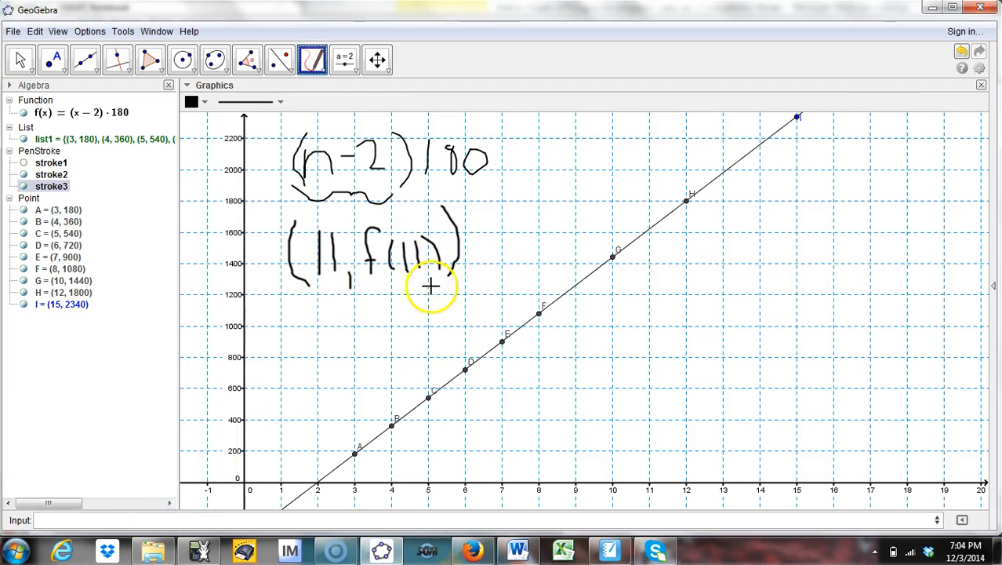
Step: Plot the point (11, f(11)) to get the 11-gon's angle sum from the function
left_click(151, 516)
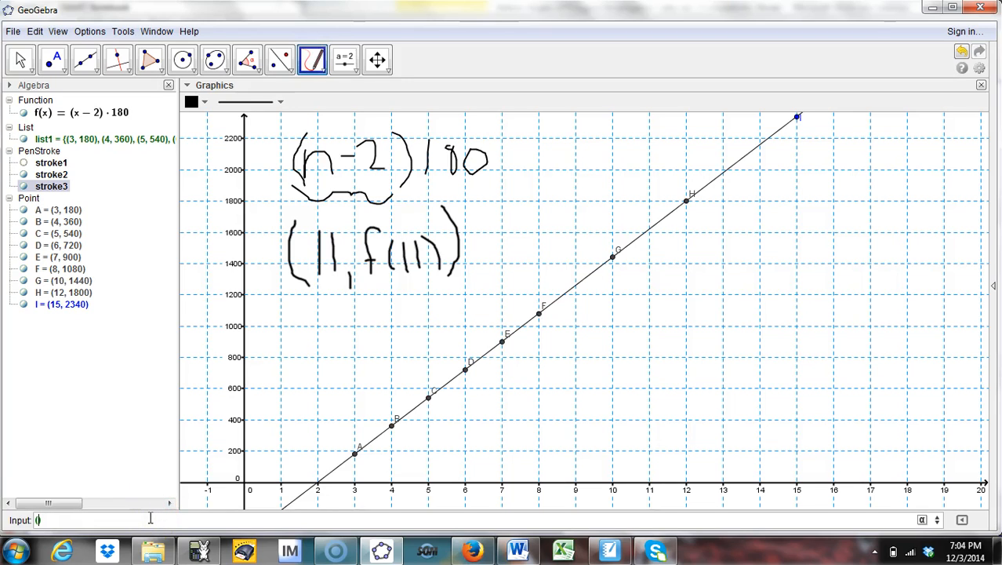
type("(11,f(11")
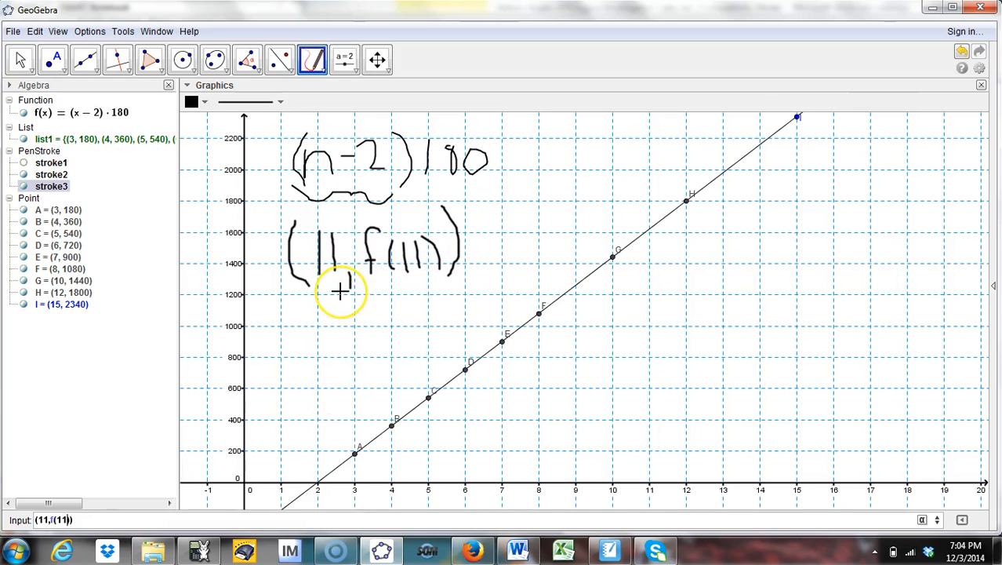
key("Return")
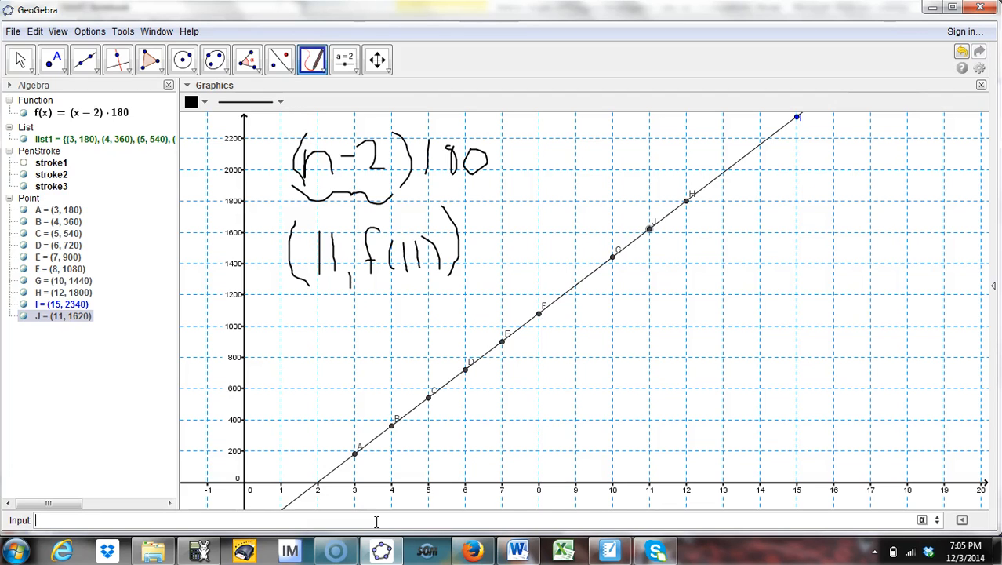
Step: Plot the point (50, f(50)) to get the 50-gon's angle sum from the function
type("(50,f(50")
key("Return")
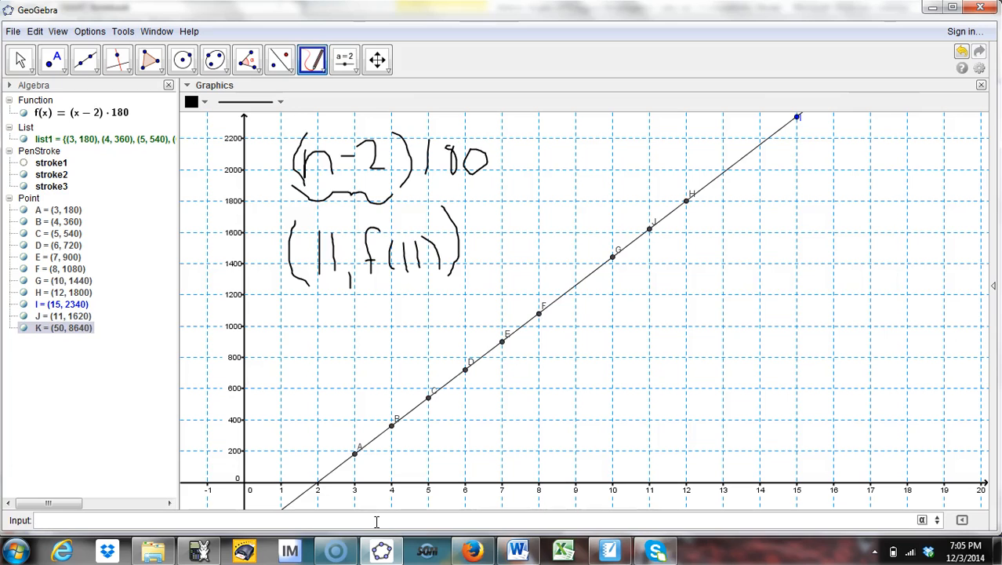